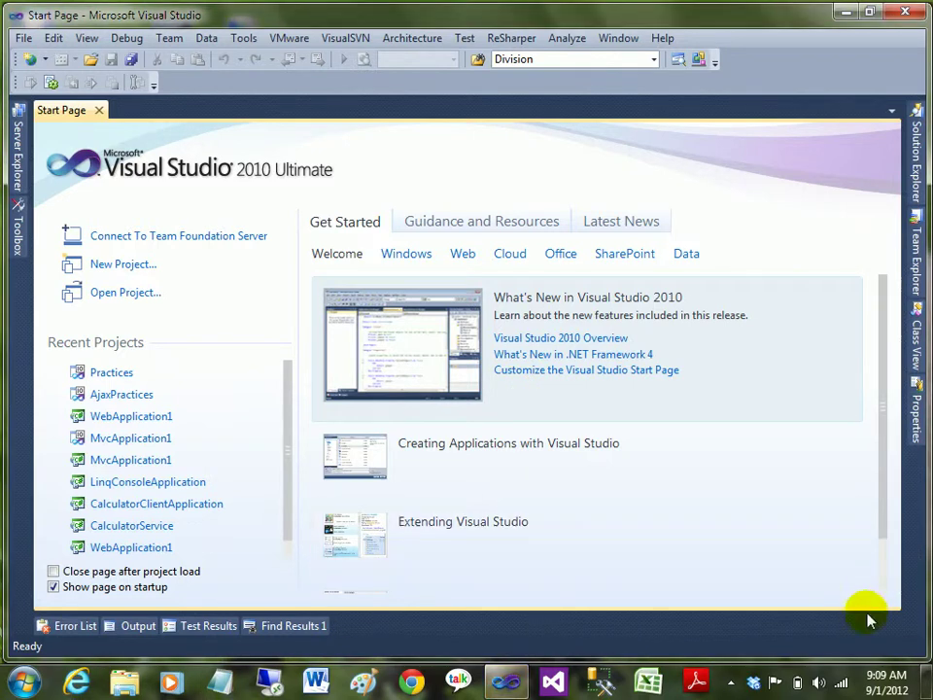
{"action": "left_click", "coordinate": [731, 683]}
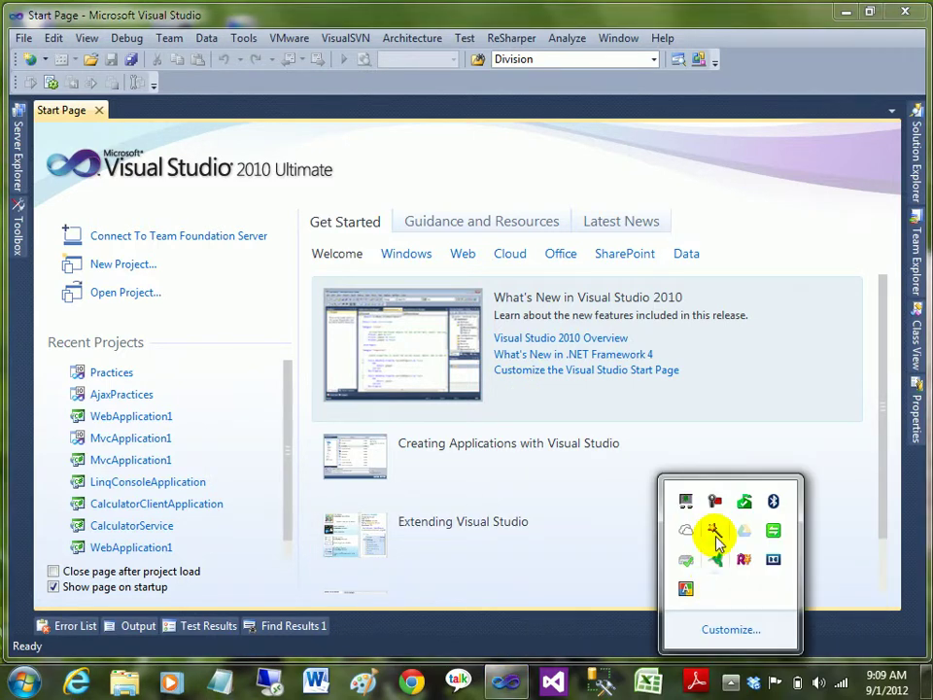
{"action": "left_click", "coordinate": [714, 501]}
{"action": "left_click", "coordinate": [846, 580]}
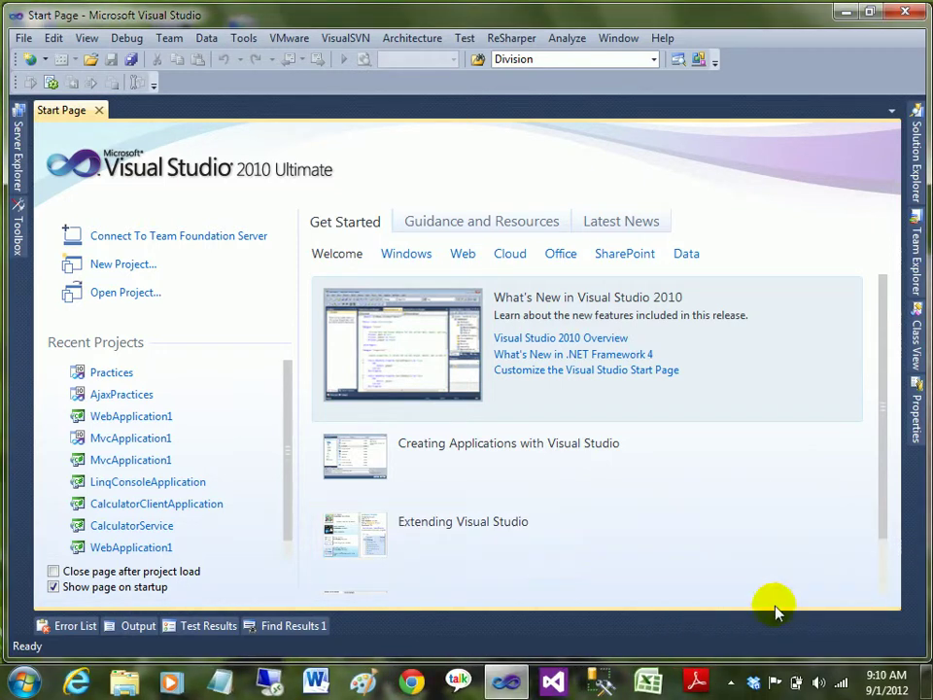
{"action": "left_click", "coordinate": [733, 682]}
{"action": "left_click", "coordinate": [734, 687]}
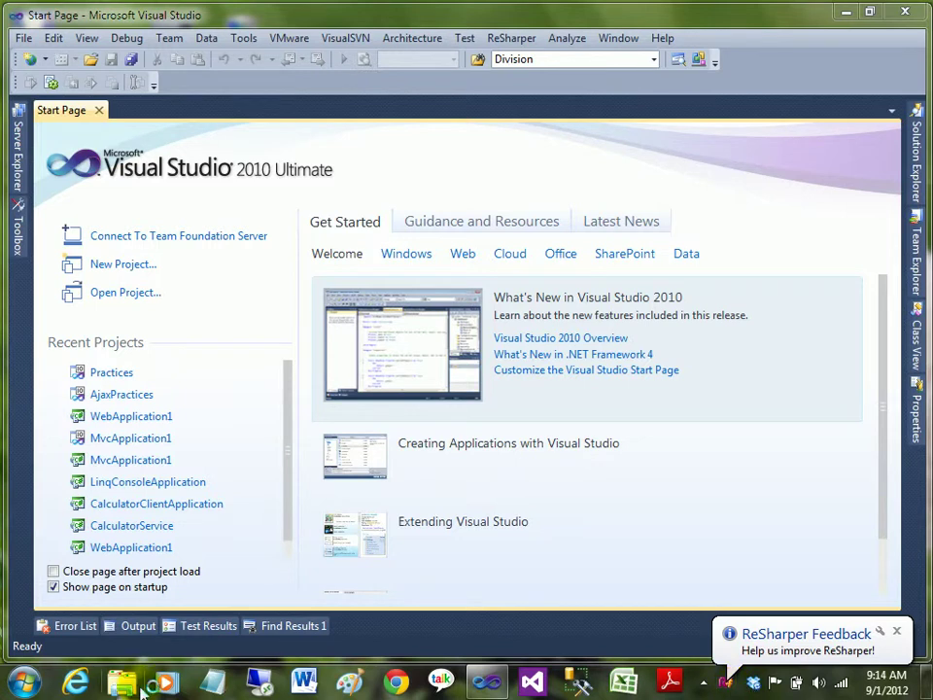
Open Windows Explorer and list the computers and devices on the network.
{"action": "left_click", "coordinate": [133, 686]}
{"action": "left_click", "coordinate": [216, 37]}
{"action": "type", "text": "\\\\"}
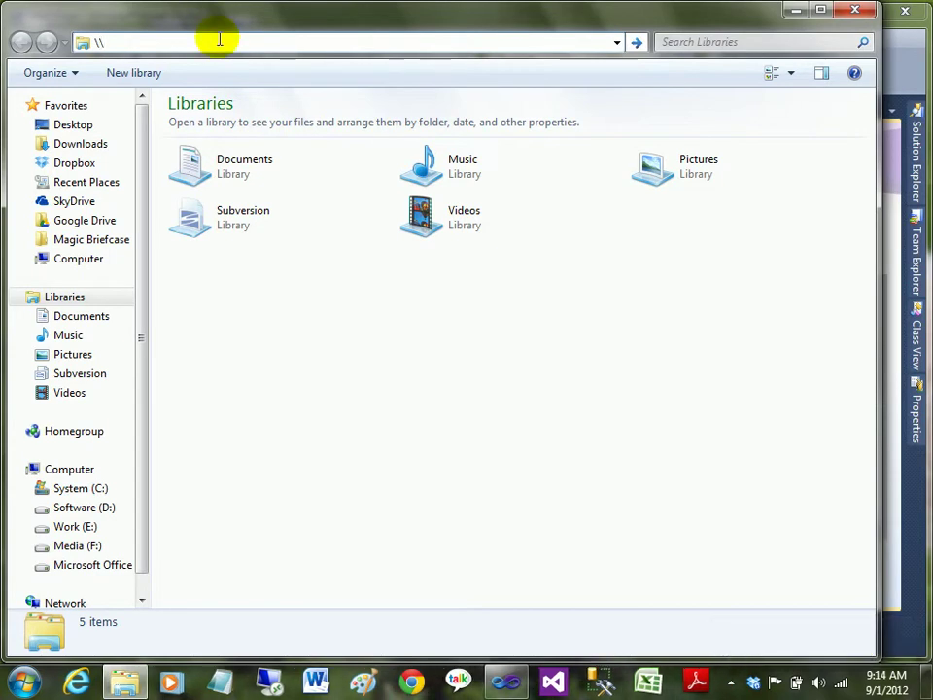
{"action": "key", "text": "Escape"}
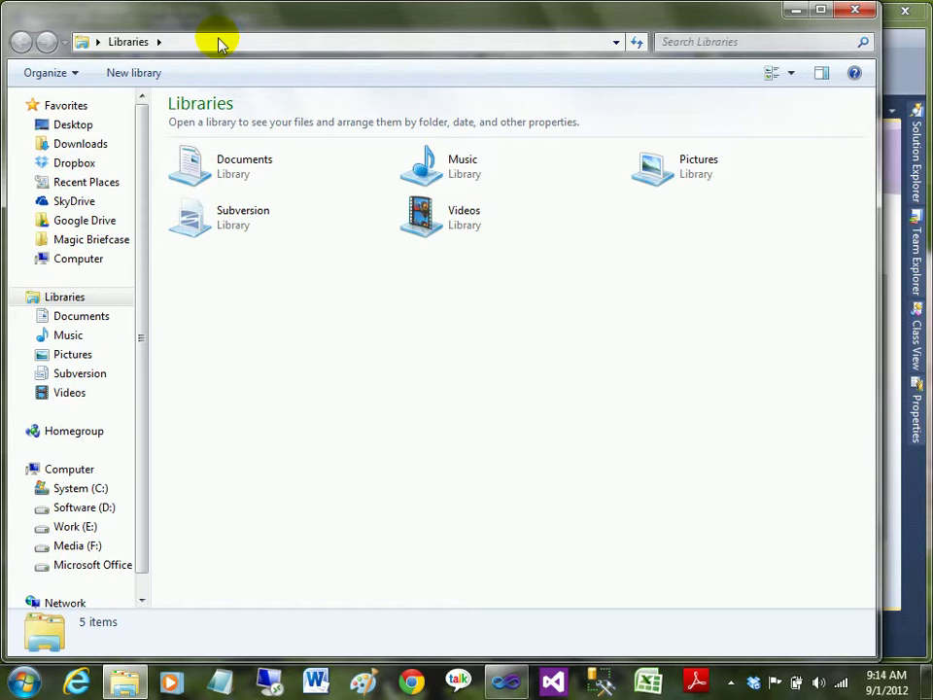
{"action": "left_click", "coordinate": [219, 42]}
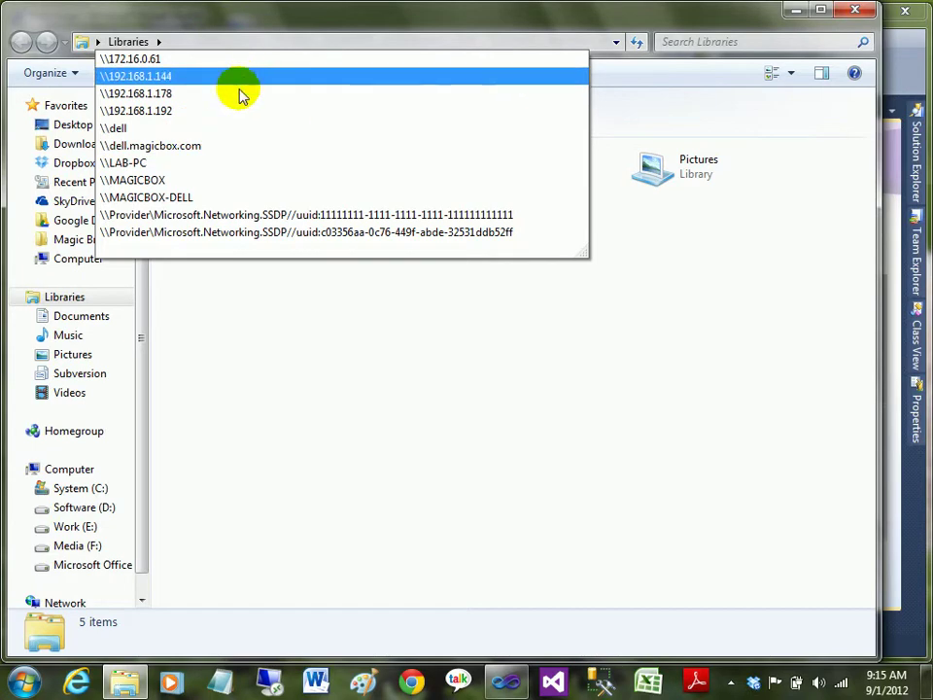
{"action": "left_click", "coordinate": [243, 39]}
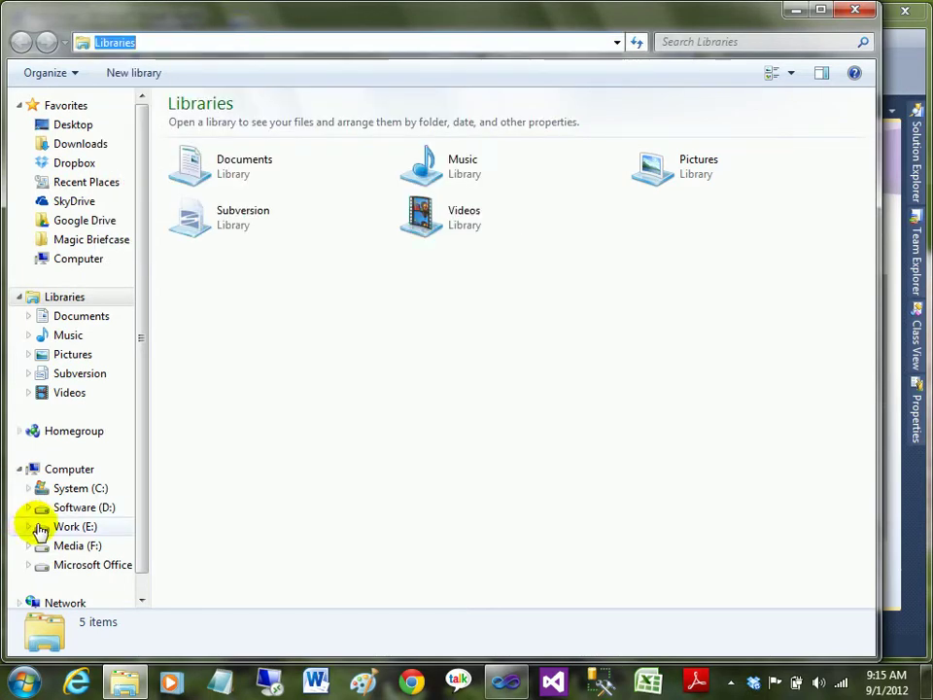
{"action": "scroll", "coordinate": [146, 505], "scroll_direction": "down", "scroll_amount": 1}
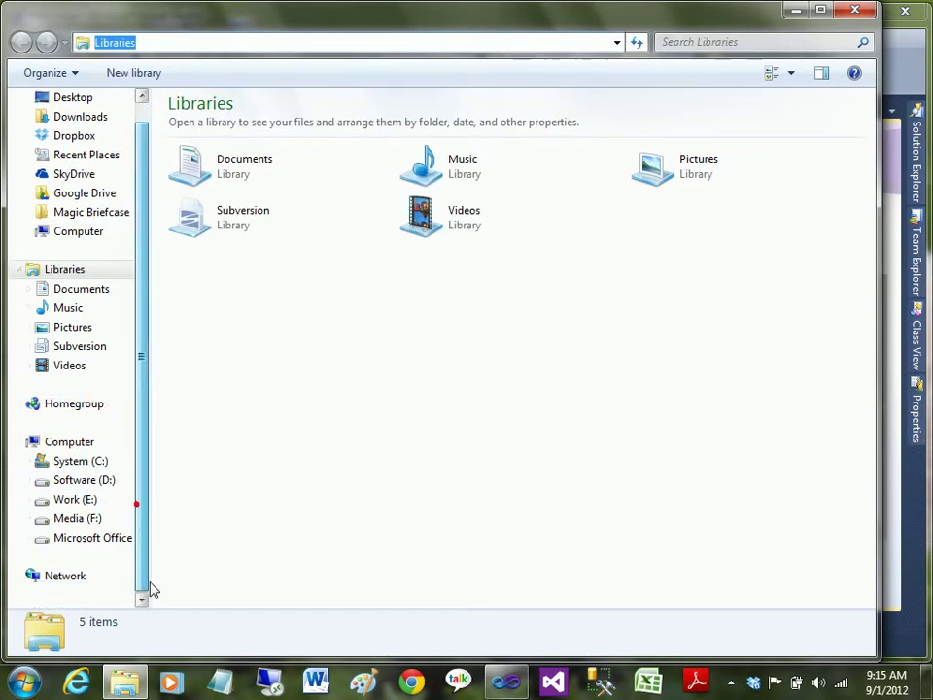
{"action": "left_click", "coordinate": [58, 576]}
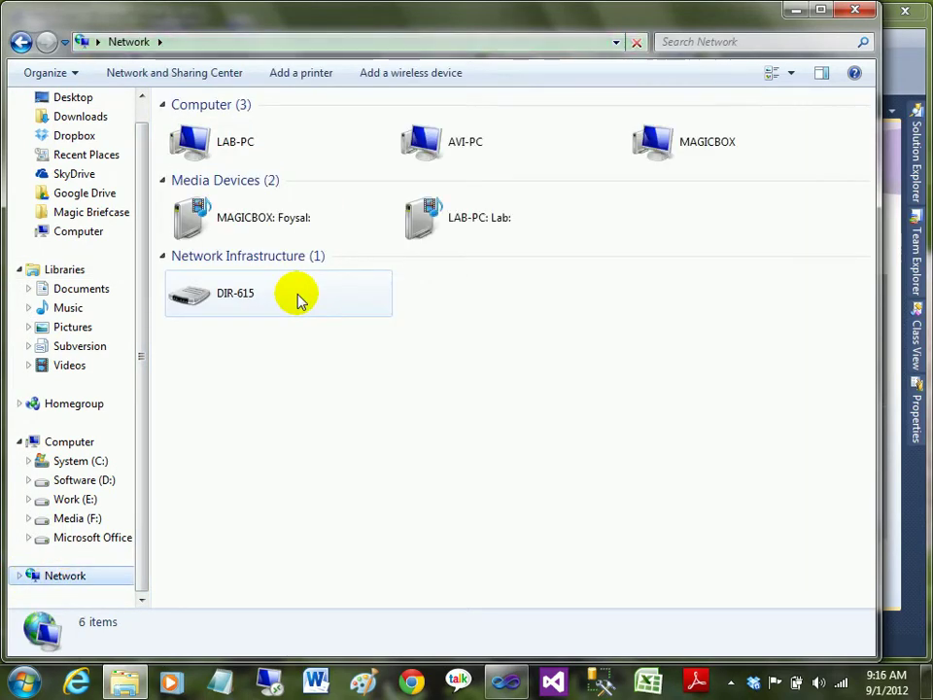
Try to open the AVI-PC computer on the network, then return to Visual Studio.
{"action": "left_click", "coordinate": [455, 147]}
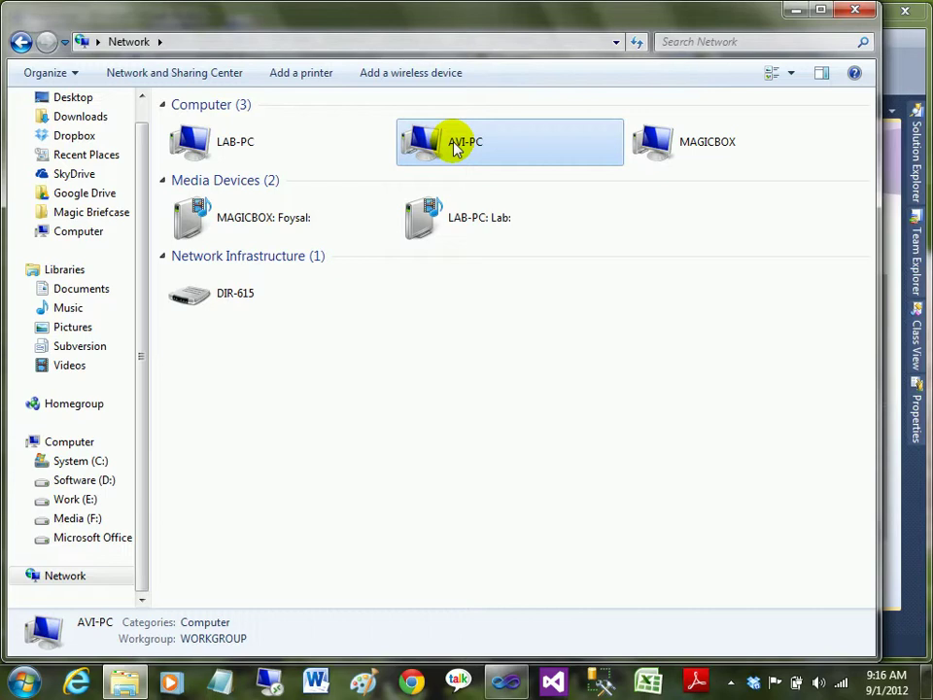
{"action": "double_click", "coordinate": [453, 144]}
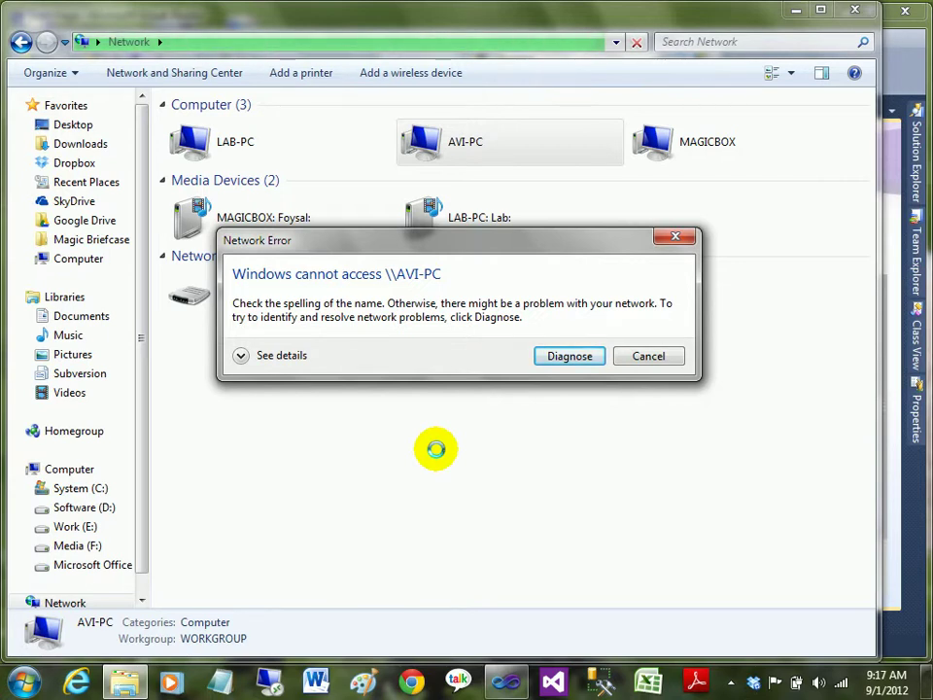
{"action": "key", "text": "Escape"}
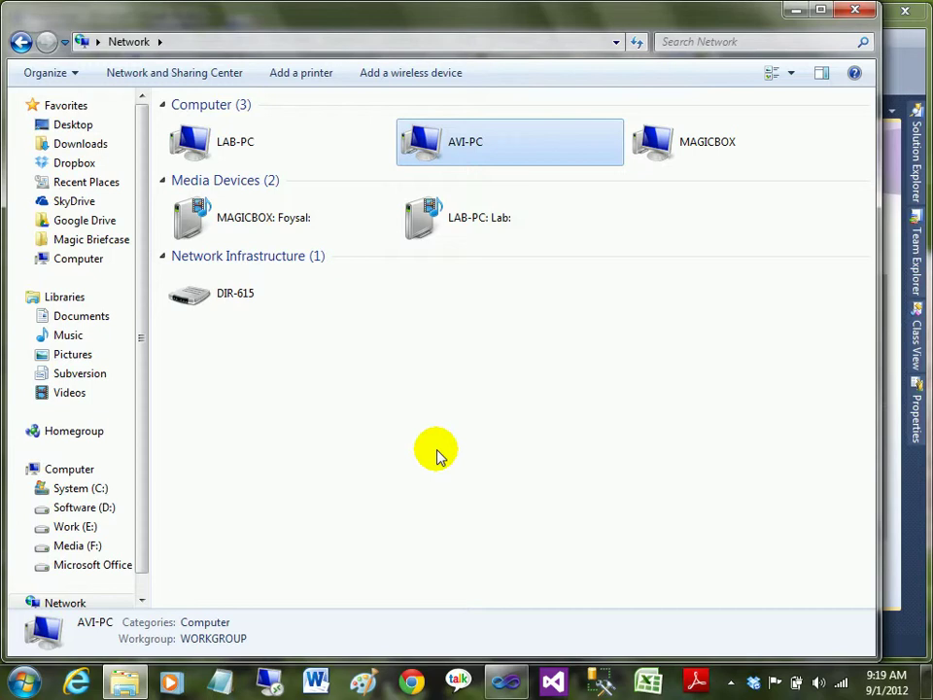
{"action": "key", "text": "alt+Tab"}
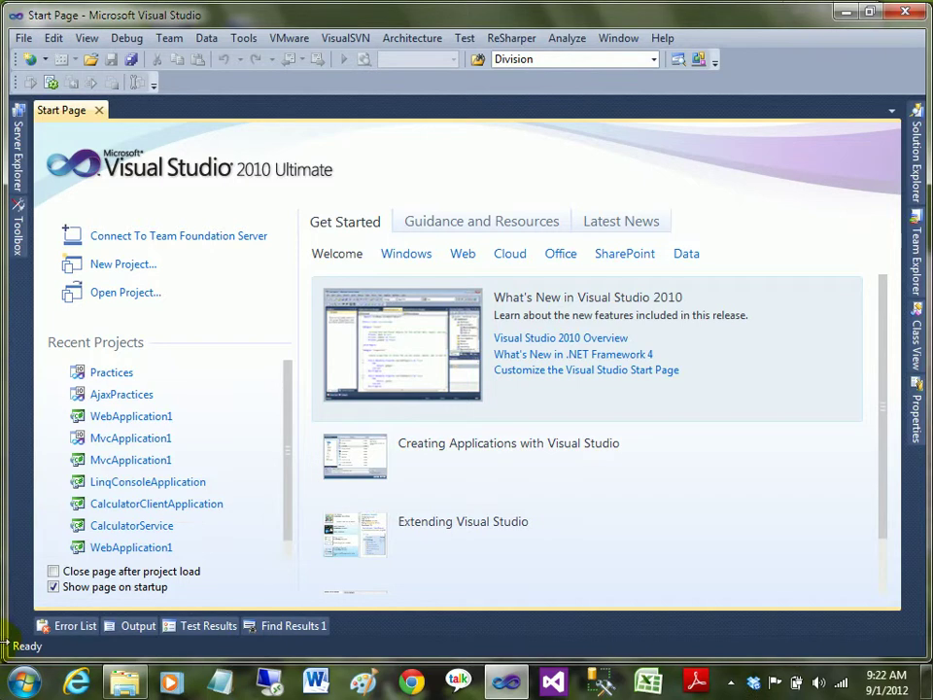
Launch SQL Server Management Studio from the Microsoft SQL Server 2008 R2 programs and dismiss its server connection dialog.
{"action": "left_click", "coordinate": [26, 683]}
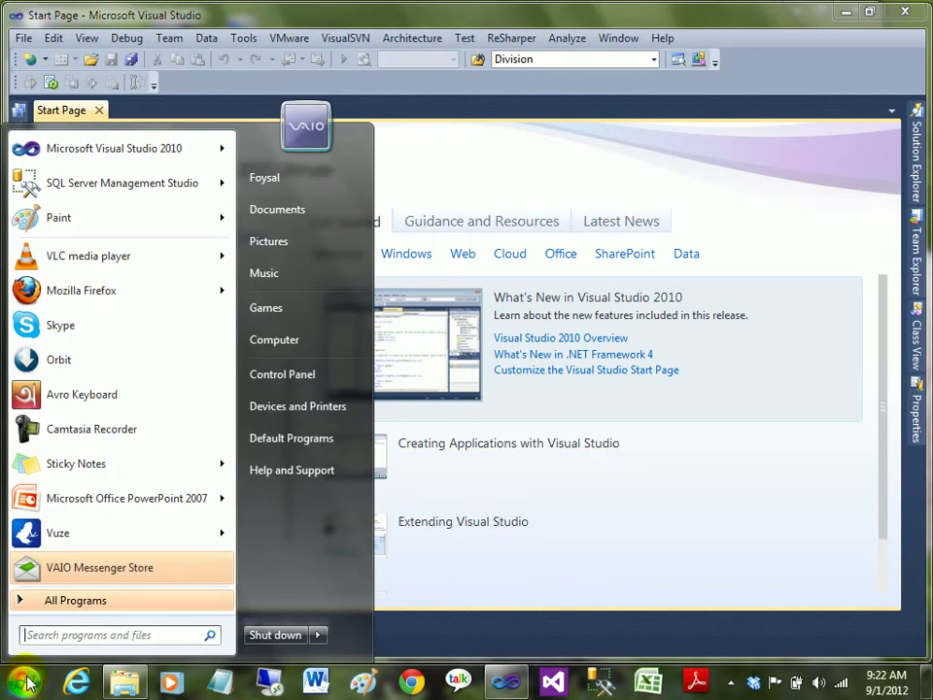
{"action": "mouse_move", "coordinate": [99, 182]}
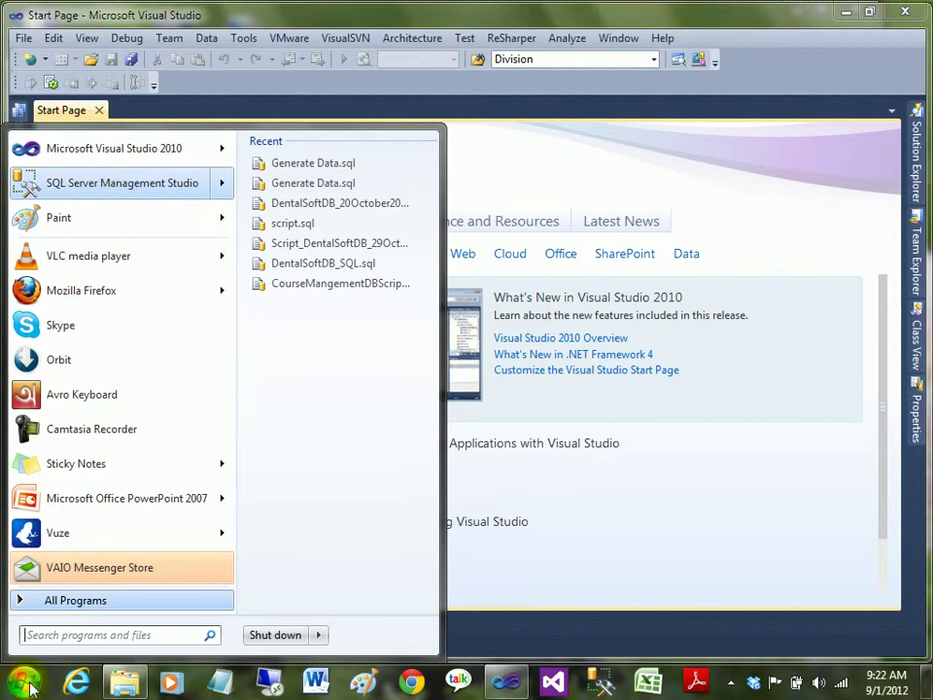
{"action": "left_click", "coordinate": [78, 604]}
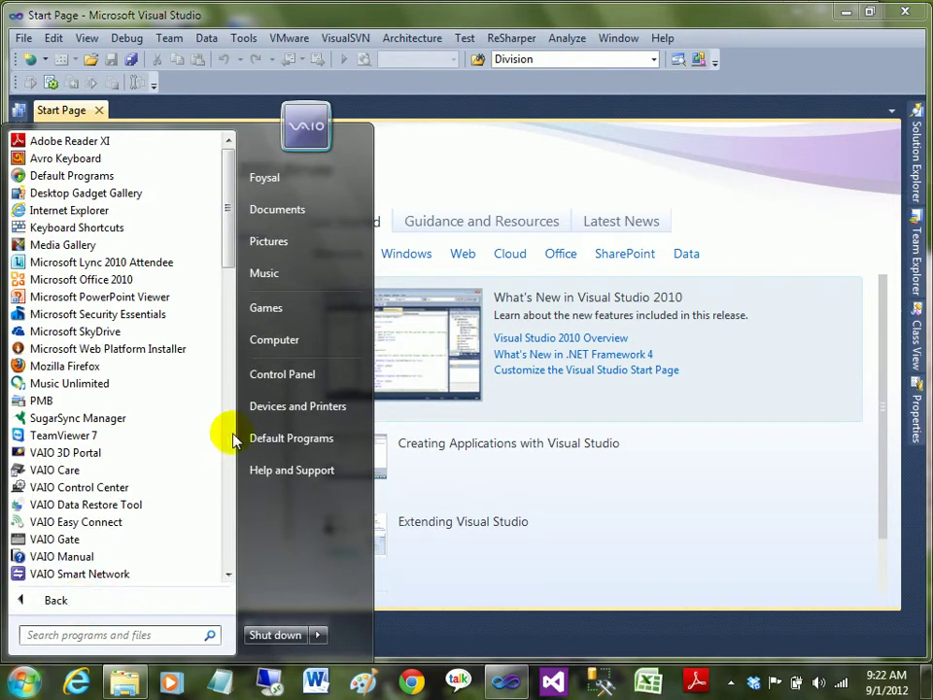
{"action": "left_click_drag", "start_coordinate": [222, 262], "coordinate": [215, 511]}
{"action": "left_click", "coordinate": [97, 294]}
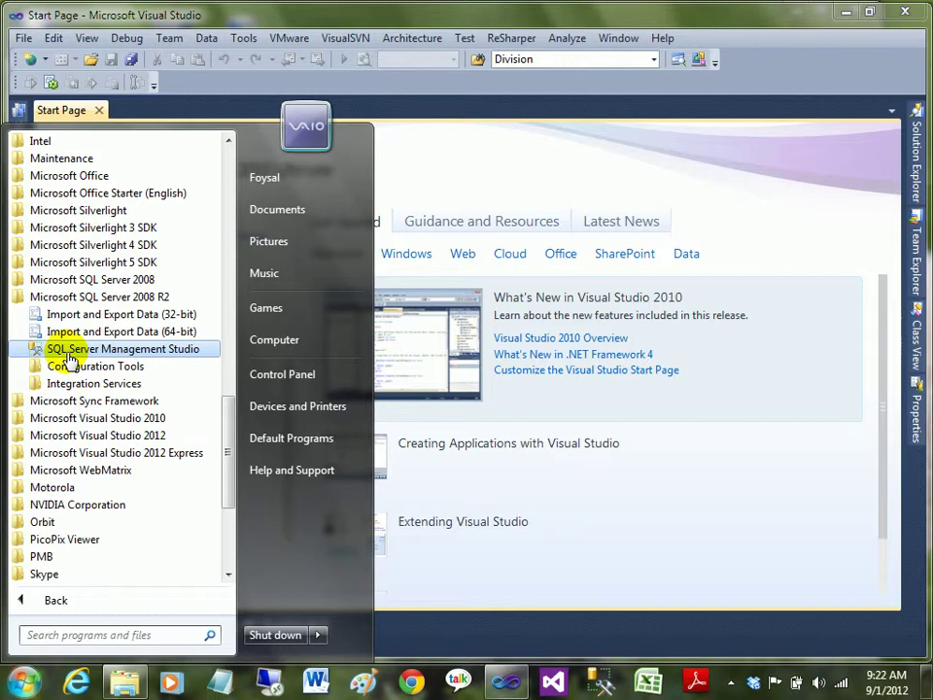
{"action": "left_click", "coordinate": [70, 358]}
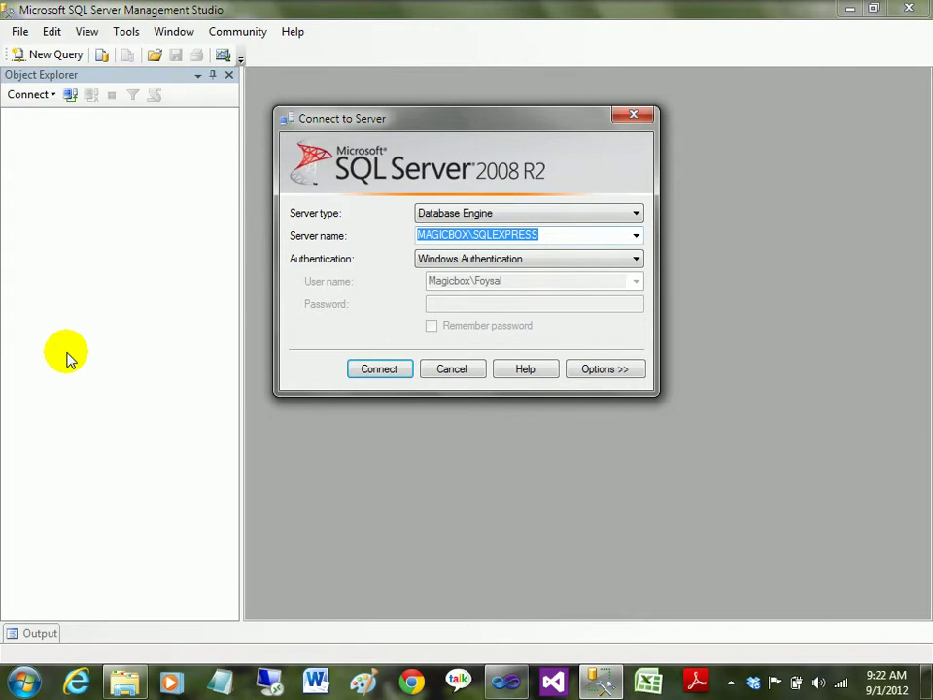
{"action": "key", "text": "Escape"}
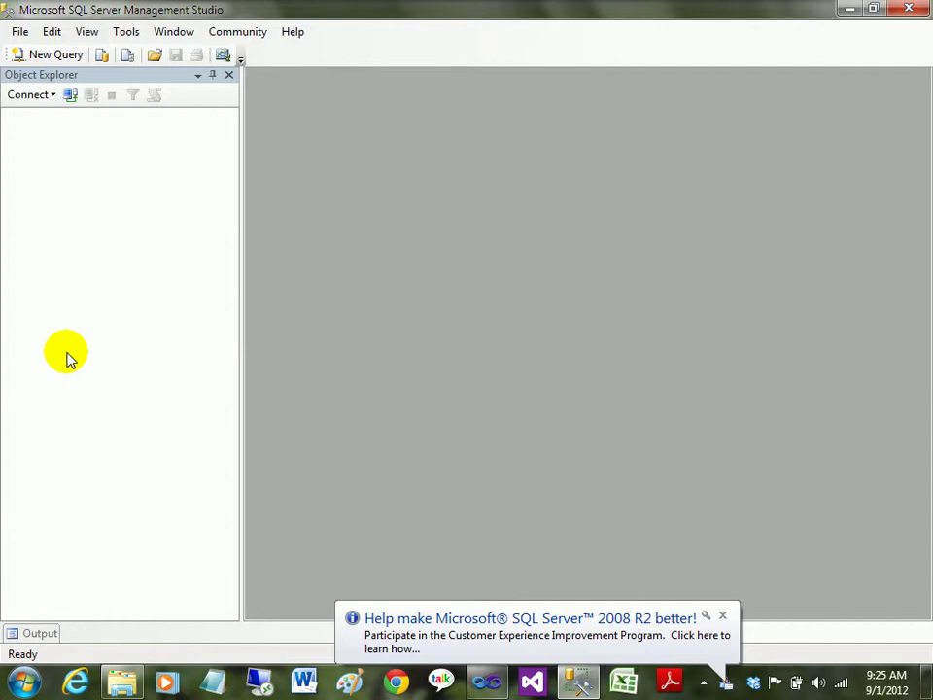
{"action": "left_click", "coordinate": [75, 166]}
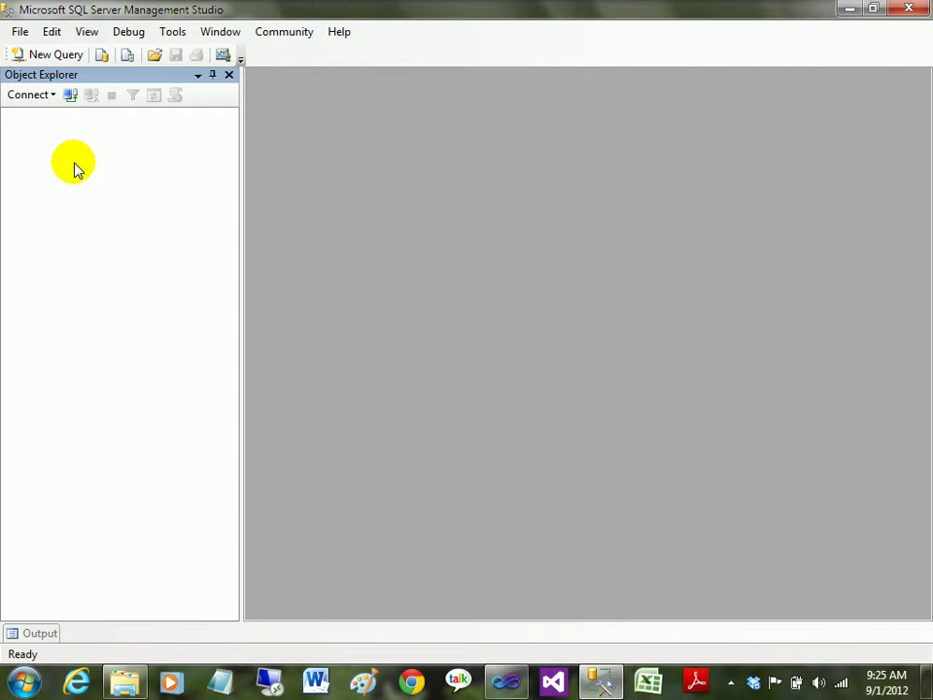
Launch SQL Server Configuration Manager from the Microsoft SQL Server 2008 R2 configuration tools.
{"action": "left_click", "coordinate": [24, 680]}
{"action": "left_click", "coordinate": [98, 601]}
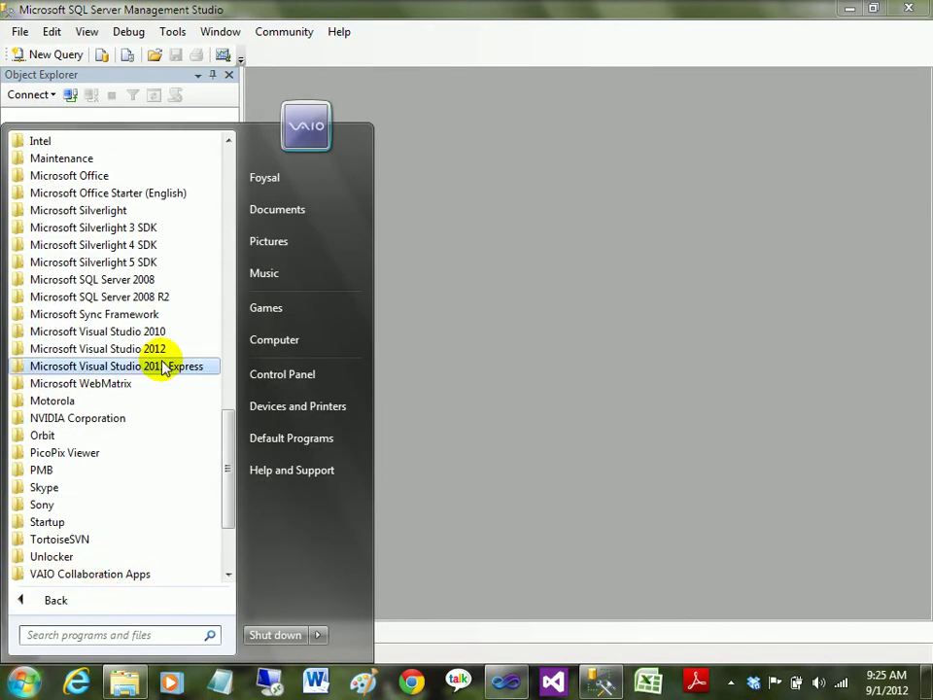
{"action": "left_click", "coordinate": [137, 299]}
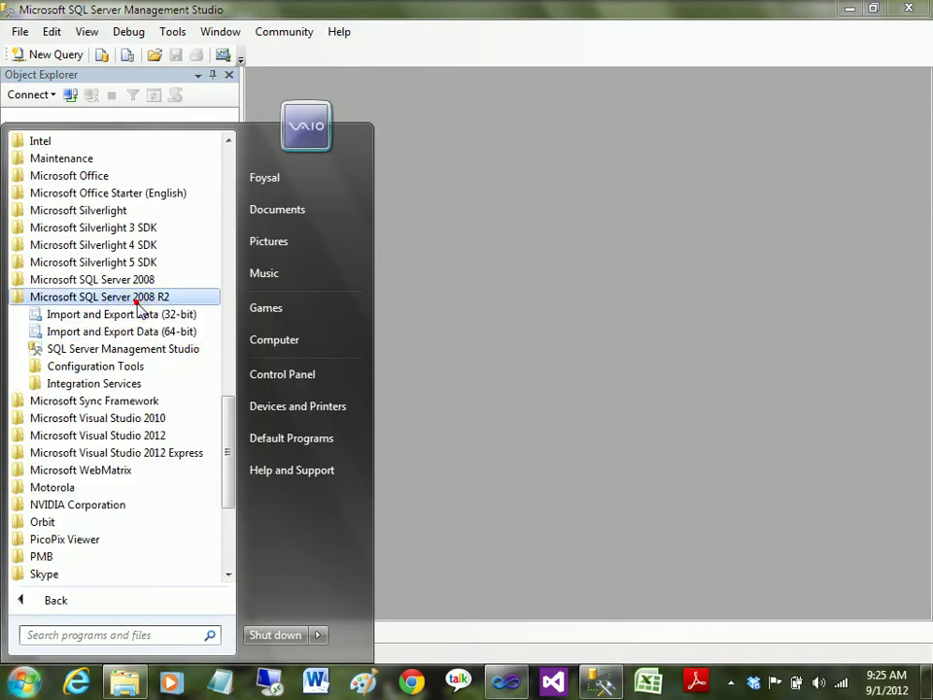
{"action": "left_click", "coordinate": [111, 280]}
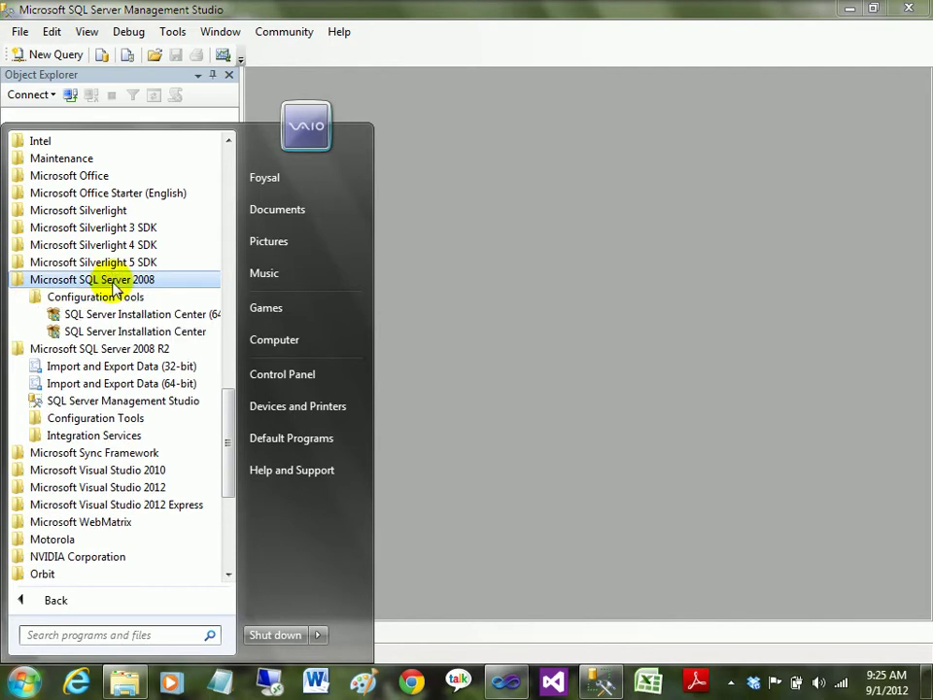
{"action": "left_click", "coordinate": [112, 280]}
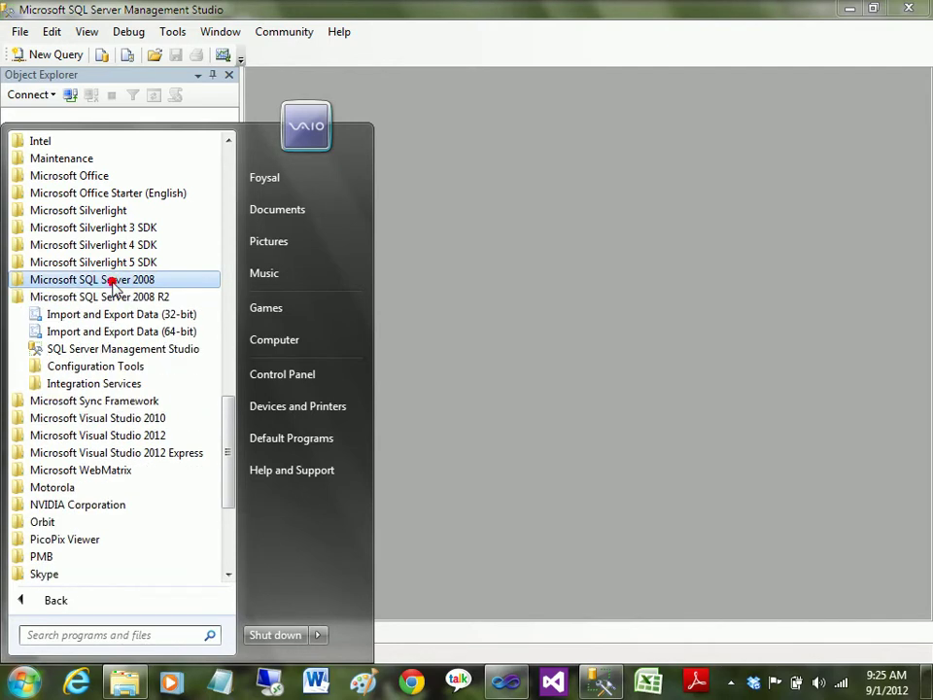
{"action": "left_click", "coordinate": [101, 367]}
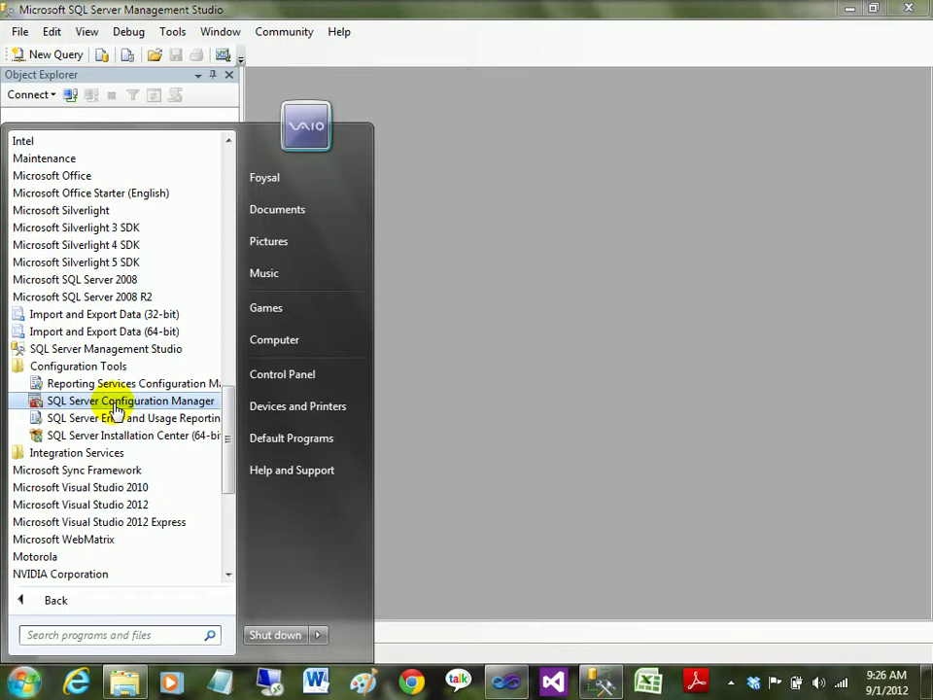
{"action": "left_click", "coordinate": [115, 407]}
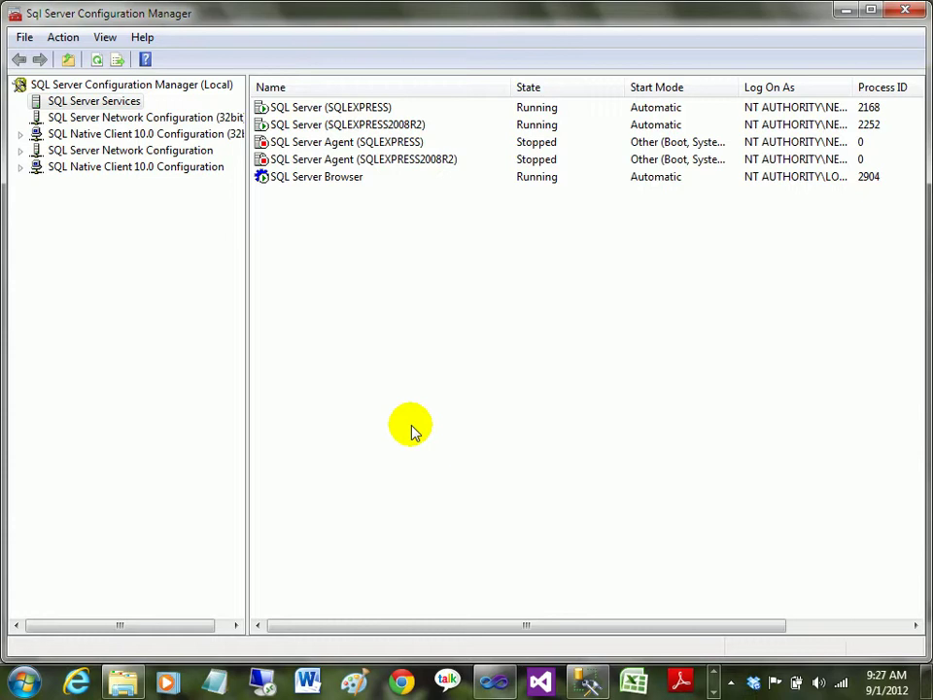
View the log-on properties of the SQL Server (SQLEXPRESS2008R2) service and close them without changes.
{"action": "left_click", "coordinate": [356, 126]}
{"action": "double_click", "coordinate": [356, 126]}
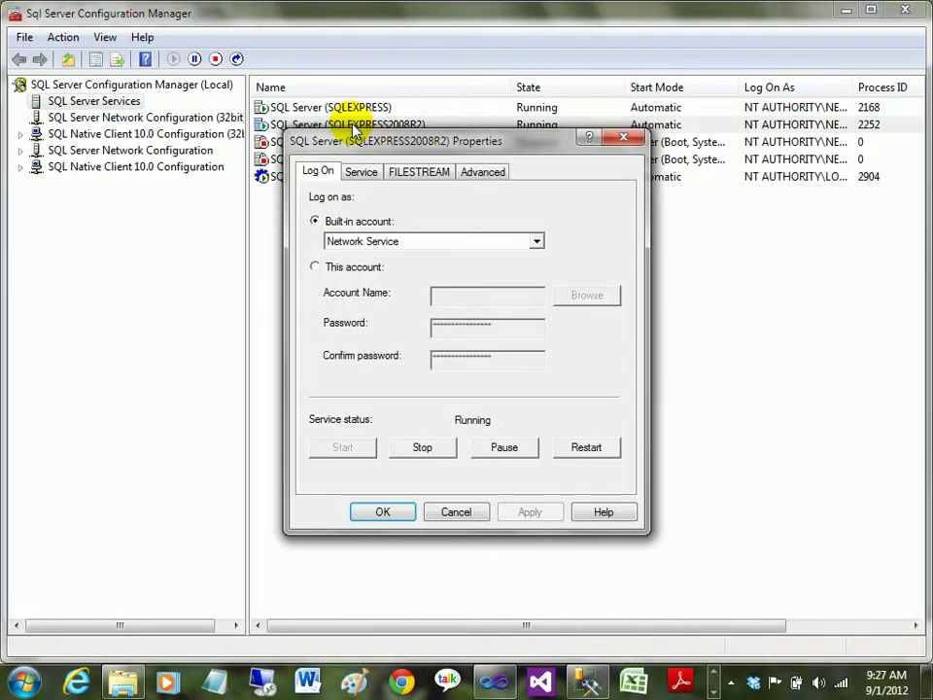
{"action": "left_click", "coordinate": [471, 518]}
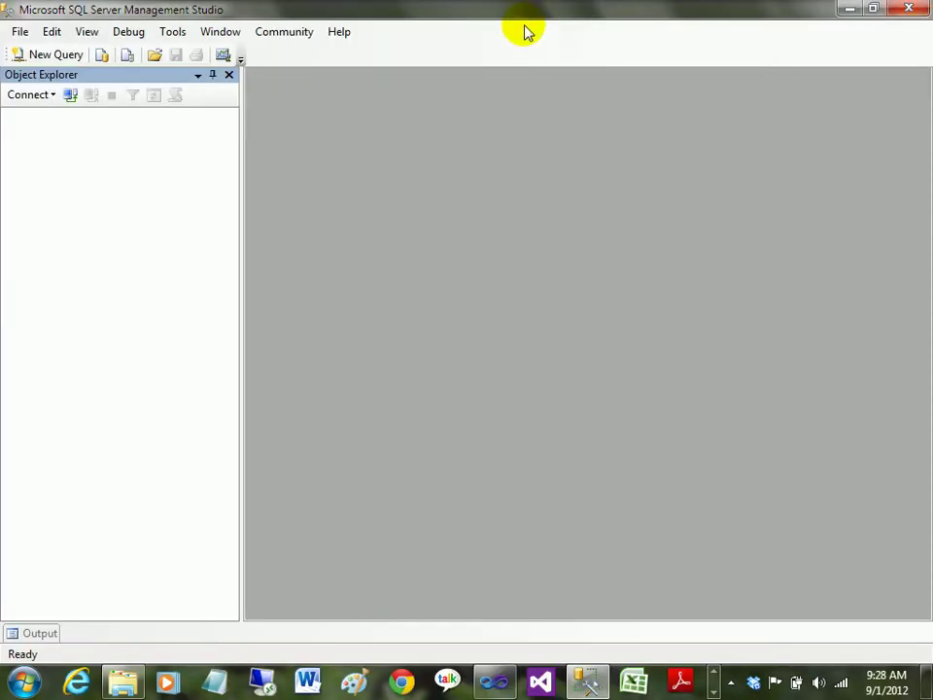
Start a new Database Engine connection in SQL Server Management Studio.
{"action": "left_click", "coordinate": [68, 95]}
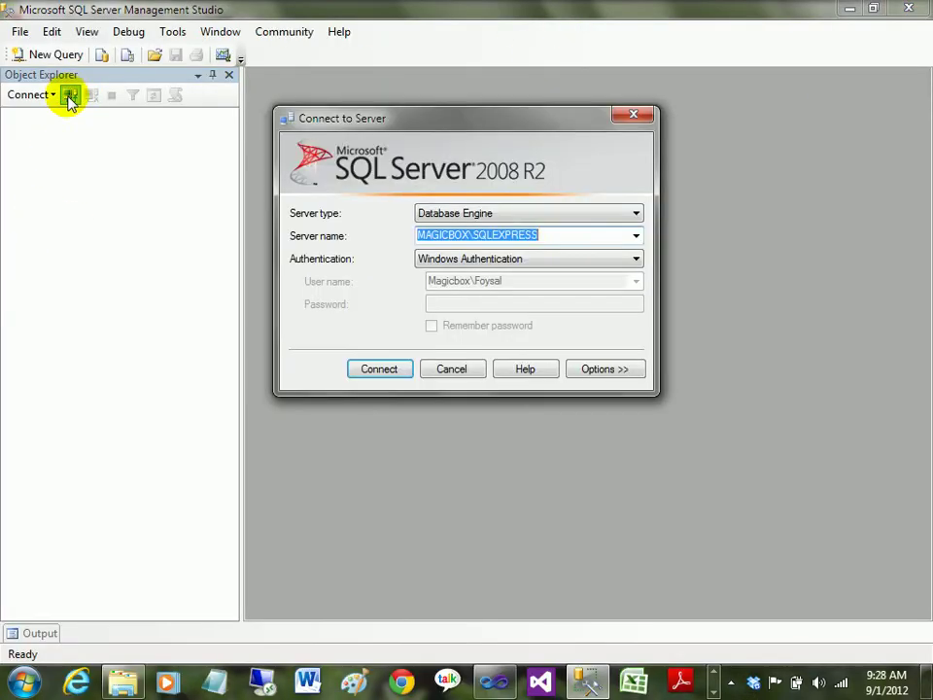
{"action": "left_click", "coordinate": [630, 114]}
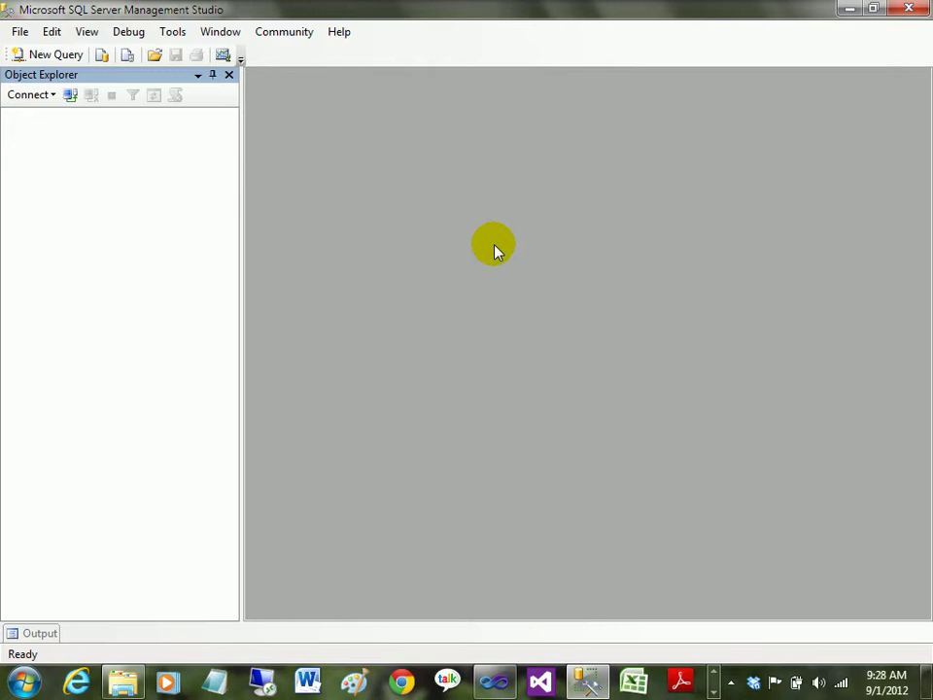
{"action": "left_click", "coordinate": [26, 97]}
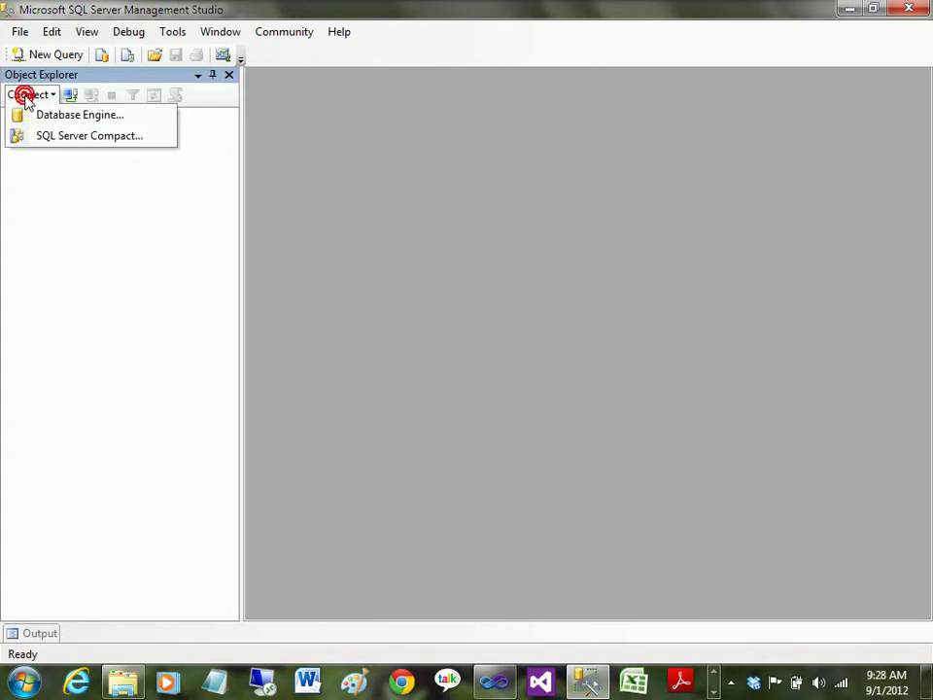
{"action": "left_click", "coordinate": [32, 115]}
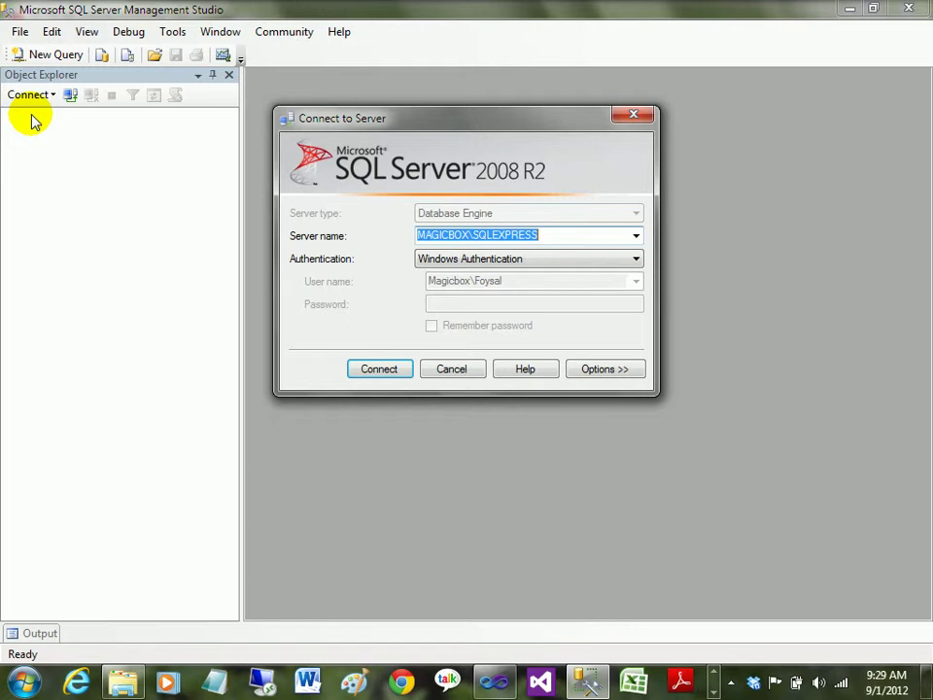
Set the server name to .\SQLEXPRESS by replacing the machine name with a dot, and connect using Windows Authentication.
{"action": "key", "text": "End"}
{"action": "key", "text": "Left"}
{"action": "key", "text": "Left"}
{"action": "key", "text": "Left"}
{"action": "key", "text": "Left"}
{"action": "key", "text": "Left"}
{"action": "key", "text": "Left"}
{"action": "key", "text": "Left"}
{"action": "key", "text": "Left"}
{"action": "key", "text": "Left"}
{"action": "key", "text": "Left"}
{"action": "key", "text": "Left"}
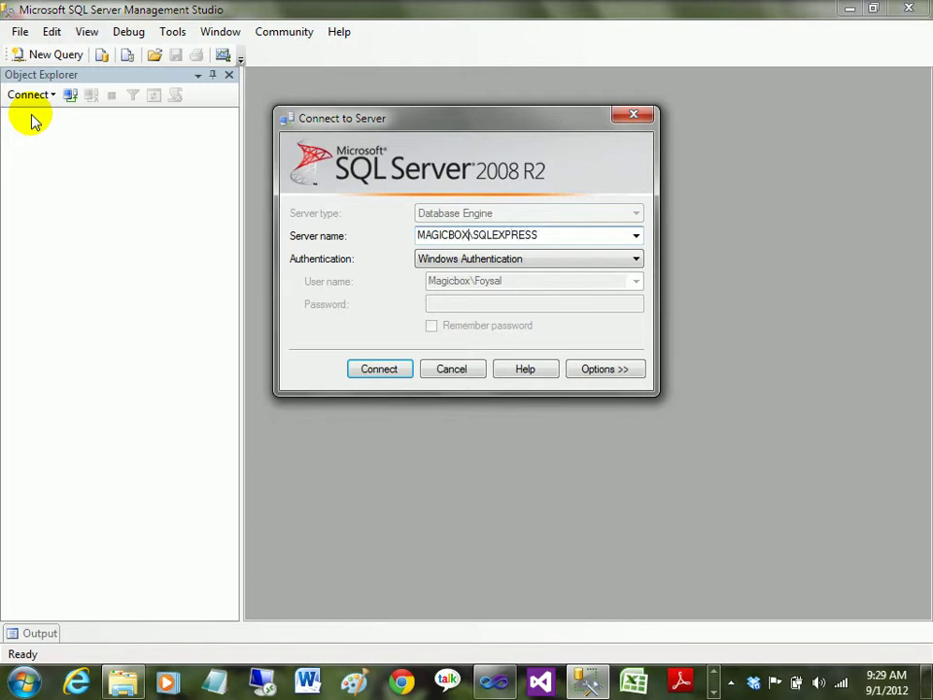
{"action": "key", "text": "BackSpace"}
{"action": "key", "text": "BackSpace"}
{"action": "key", "text": "BackSpace"}
{"action": "key", "text": "BackSpace"}
{"action": "key", "text": "BackSpace"}
{"action": "key", "text": "BackSpace"}
{"action": "key", "text": "BackSpace"}
{"action": "key", "text": "BackSpace"}
{"action": "type", "text": "."}
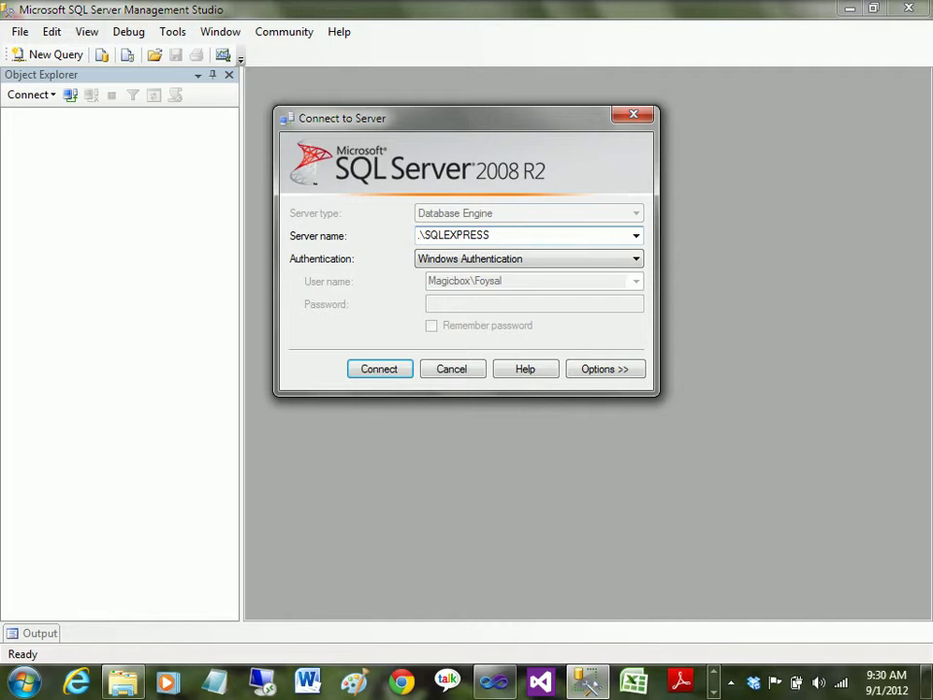
{"action": "key", "text": "Return"}
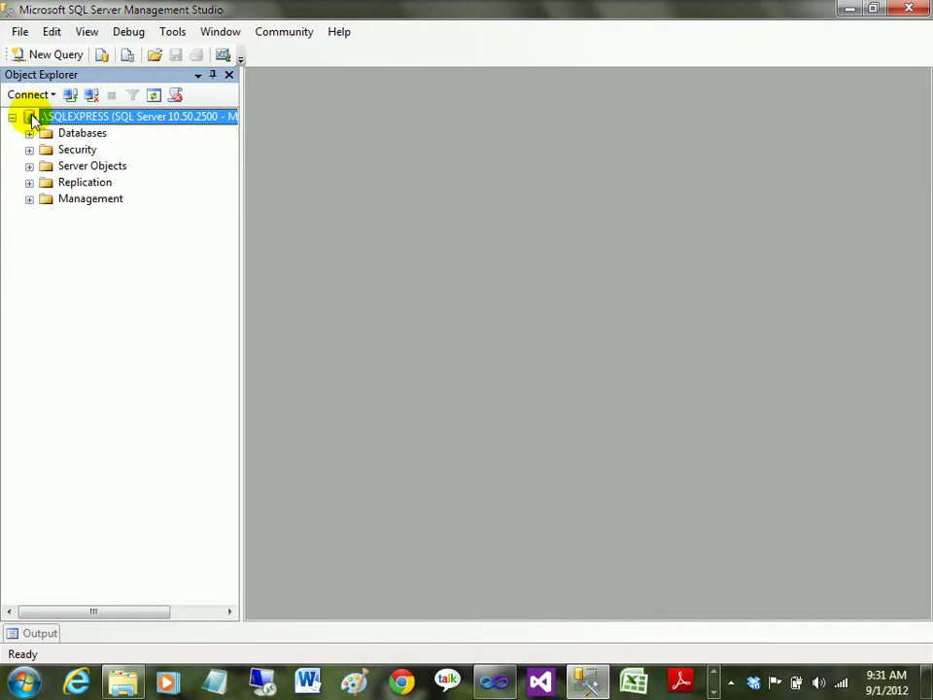
Create a new database named OOP37DB, keeping the default owner, file settings and data path.
{"action": "key", "text": "Down"}
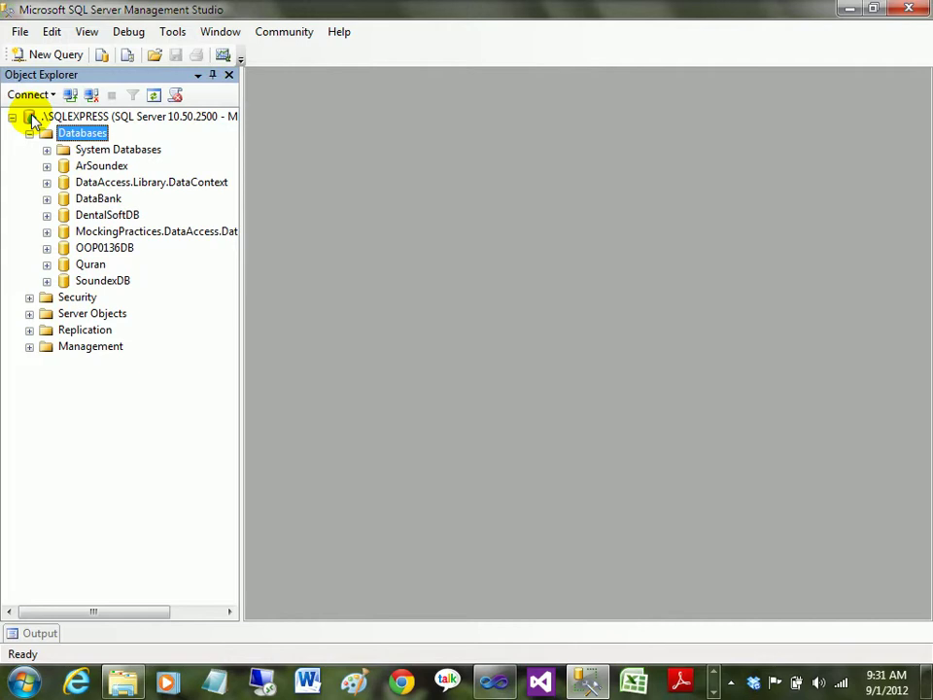
{"action": "right_click", "coordinate": [89, 141]}
{"action": "left_click", "coordinate": [108, 144]}
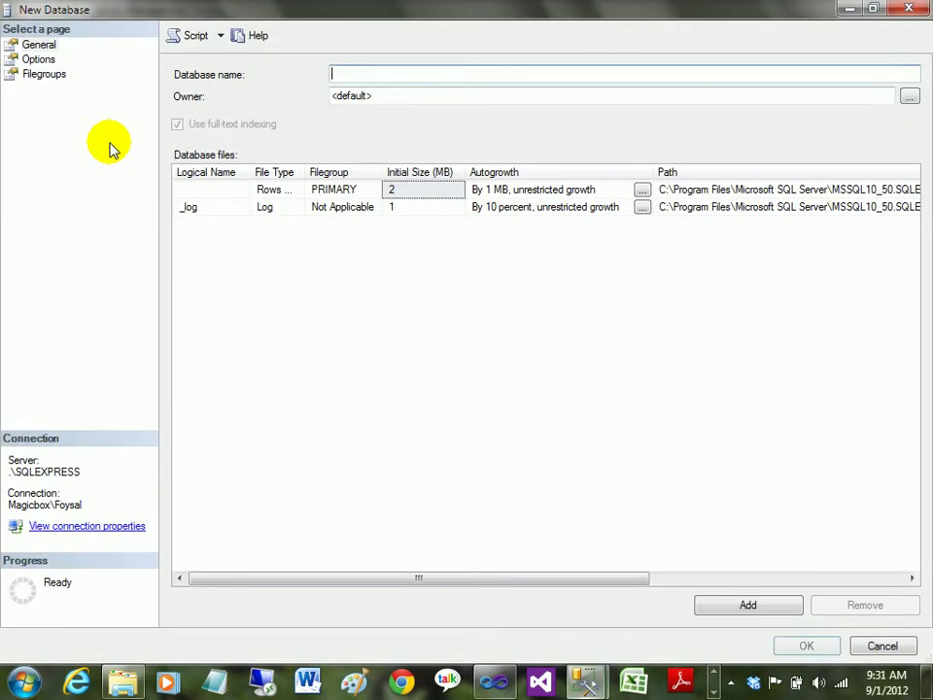
{"action": "left_click", "coordinate": [430, 69]}
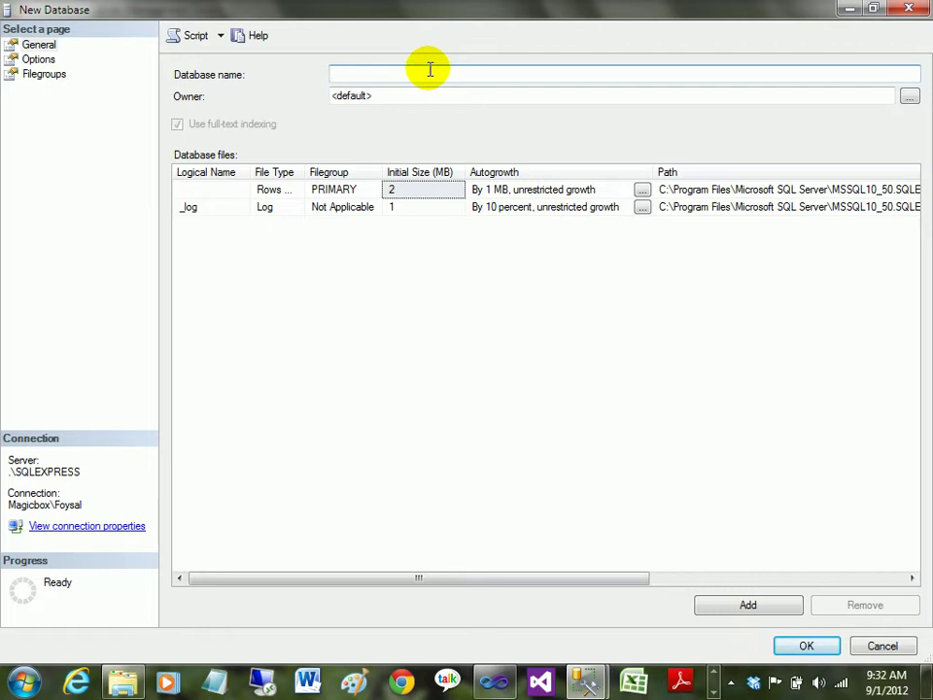
{"action": "type", "text": "OOP"}
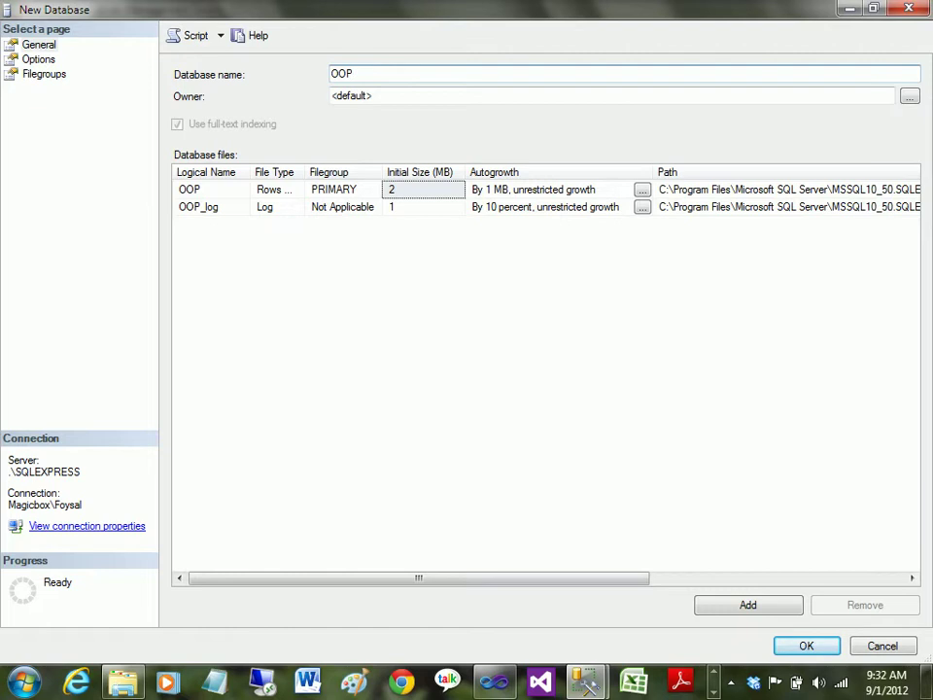
{"action": "type", "text": "37DB"}
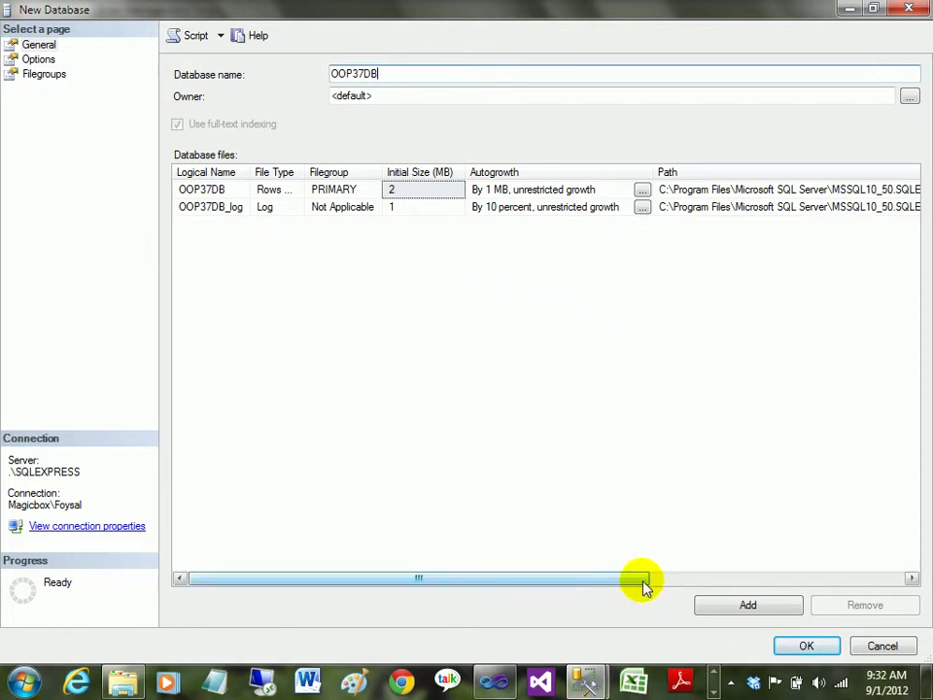
{"action": "left_click_drag", "start_coordinate": [641, 581], "coordinate": [855, 582]}
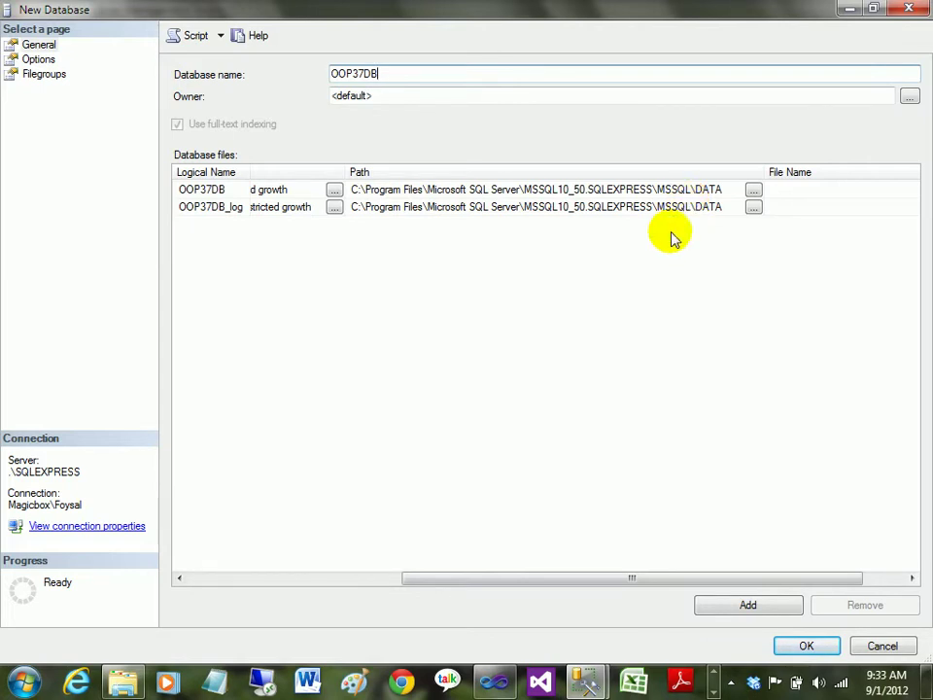
{"action": "left_click", "coordinate": [799, 650]}
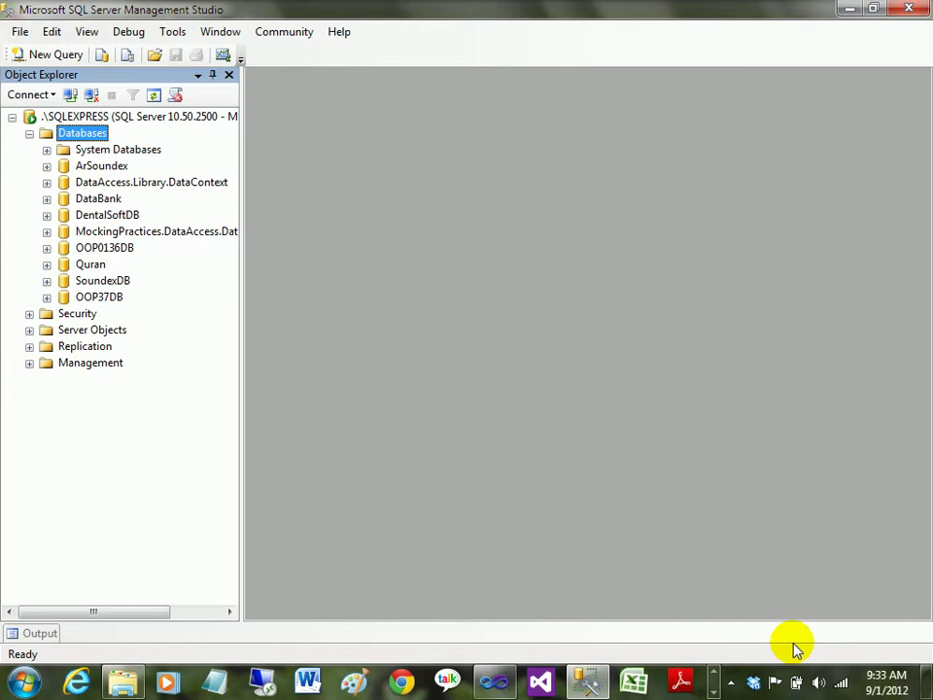
Start a new table in the OOP37DB database.
{"action": "key", "text": "Down"}
{"action": "key", "text": "Down"}
{"action": "key", "text": "Down"}
{"action": "key", "text": "Down"}
{"action": "key", "text": "Down"}
{"action": "key", "text": "Down"}
{"action": "key", "text": "Down"}
{"action": "key", "text": "Down"}
{"action": "key", "text": "Down"}
{"action": "key", "text": "Down"}
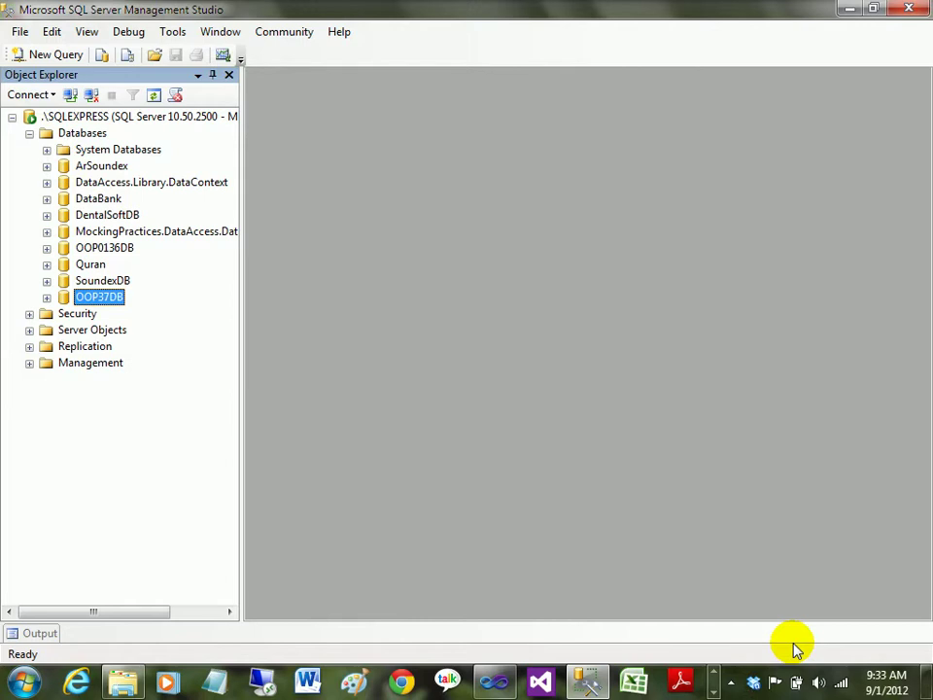
{"action": "key", "text": "Right"}
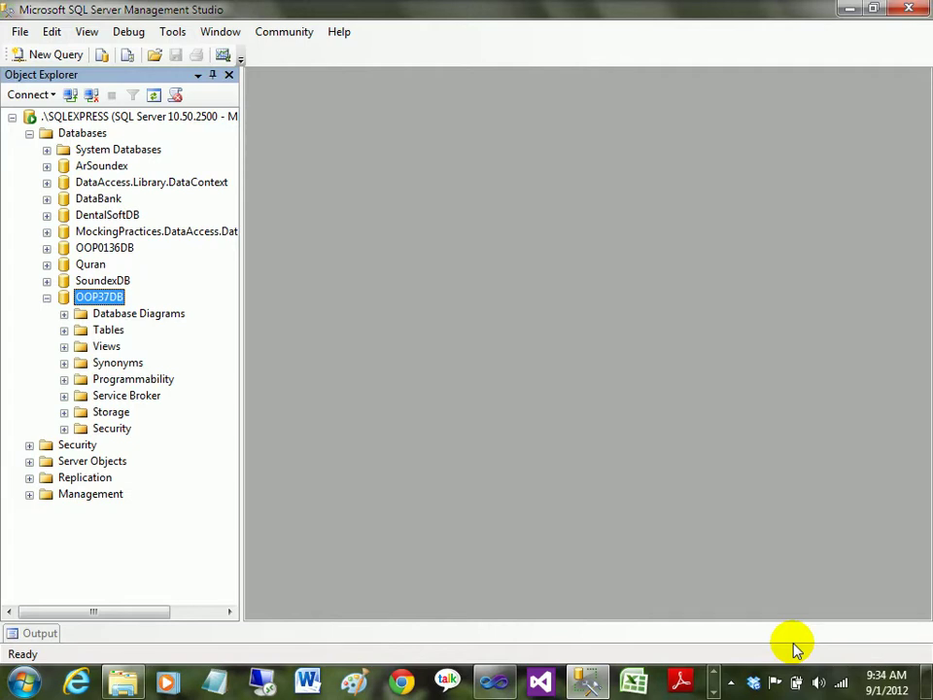
{"action": "key", "text": "Down"}
{"action": "key", "text": "Down"}
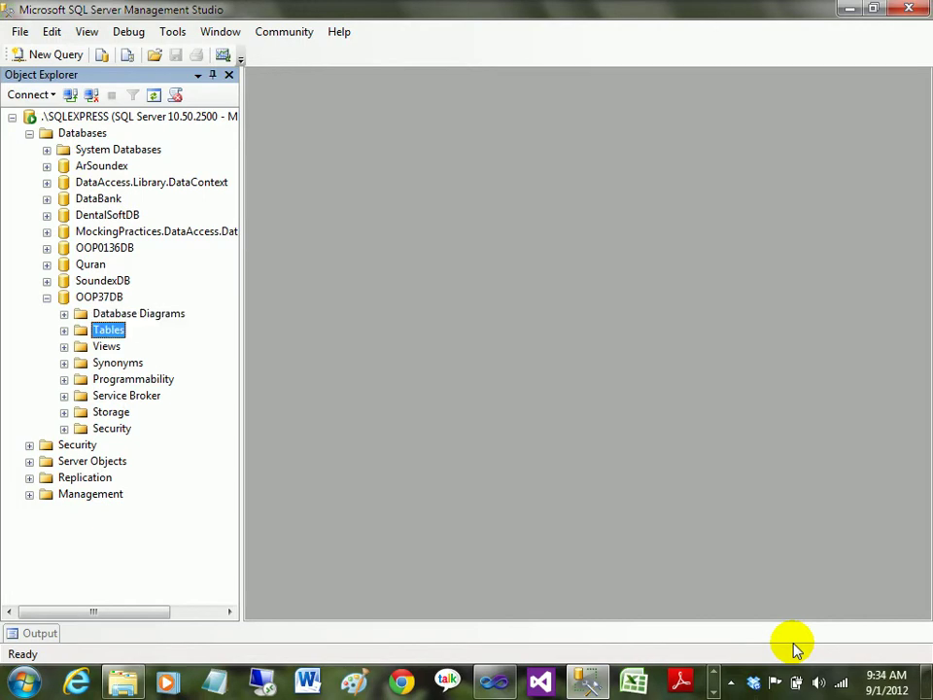
{"action": "key", "text": "Right"}
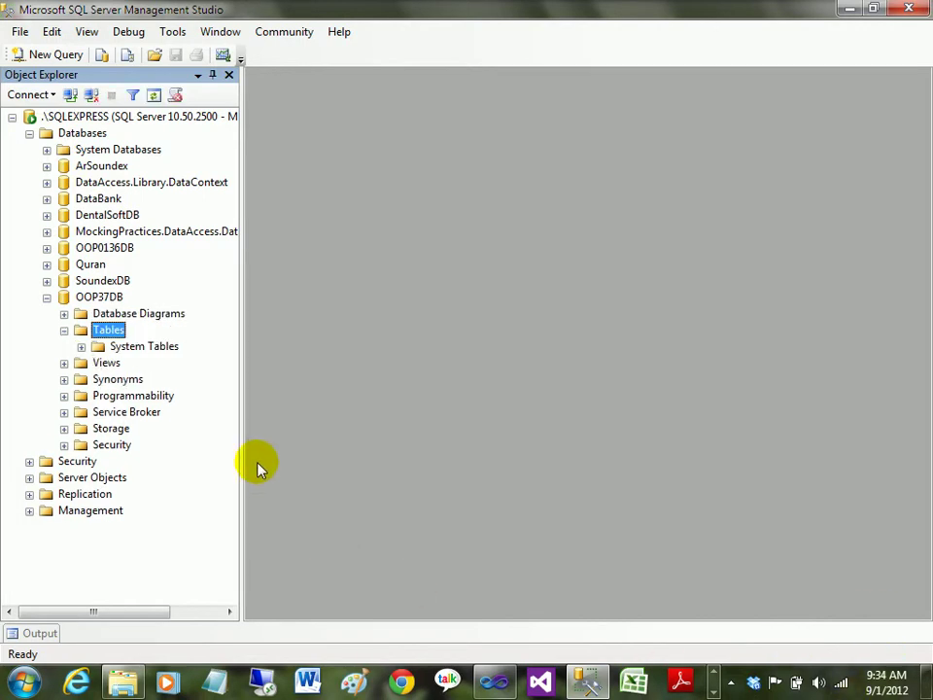
{"action": "right_click", "coordinate": [118, 334]}
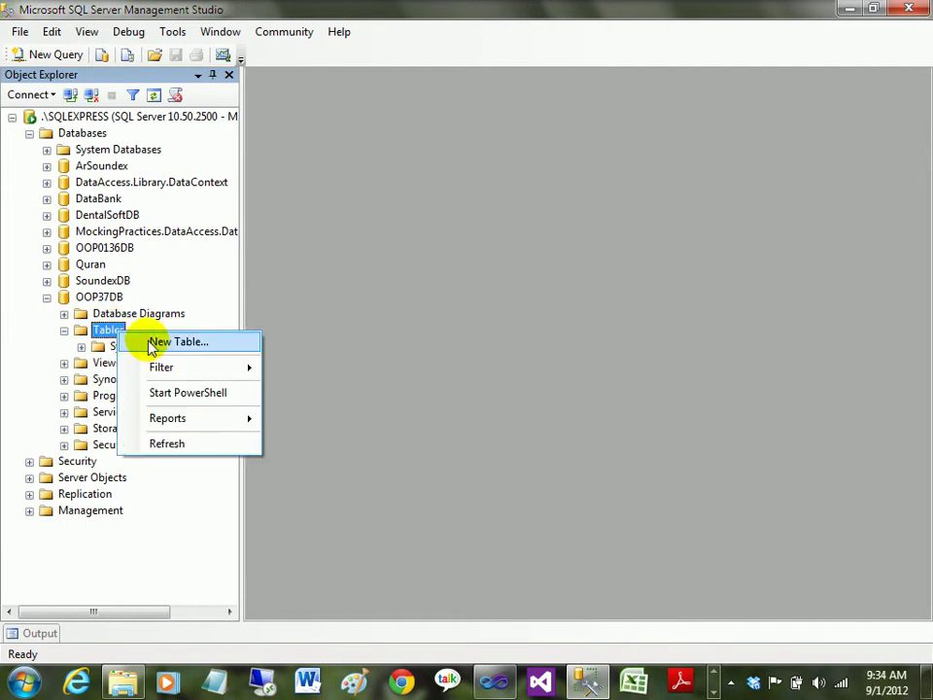
{"action": "left_click", "coordinate": [148, 339]}
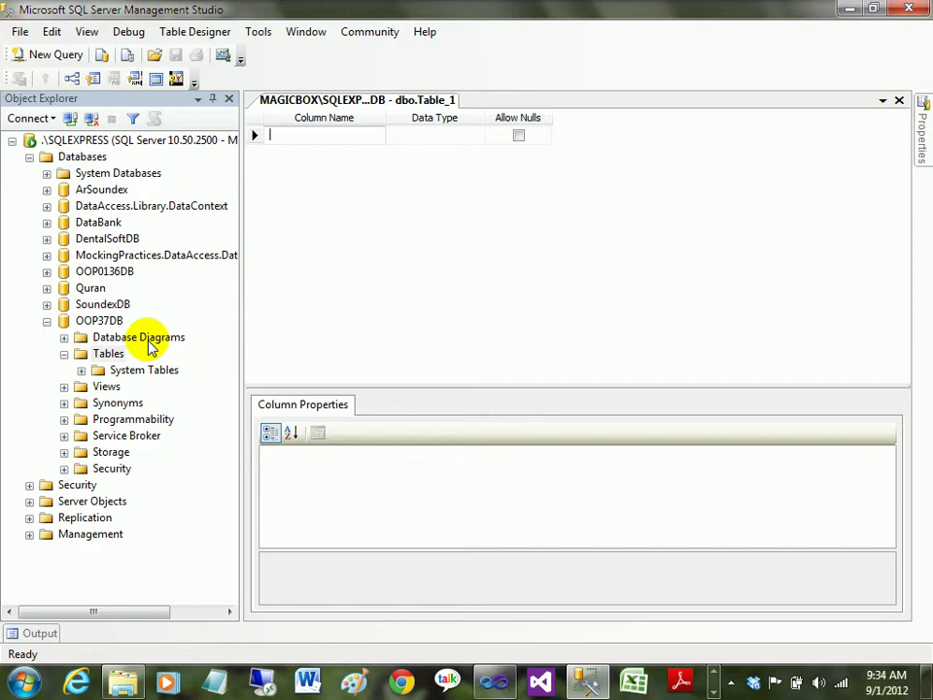
Add an Id column of type int that does not allow nulls.
{"action": "type", "text": "Id"}
{"action": "key", "text": "Tab"}
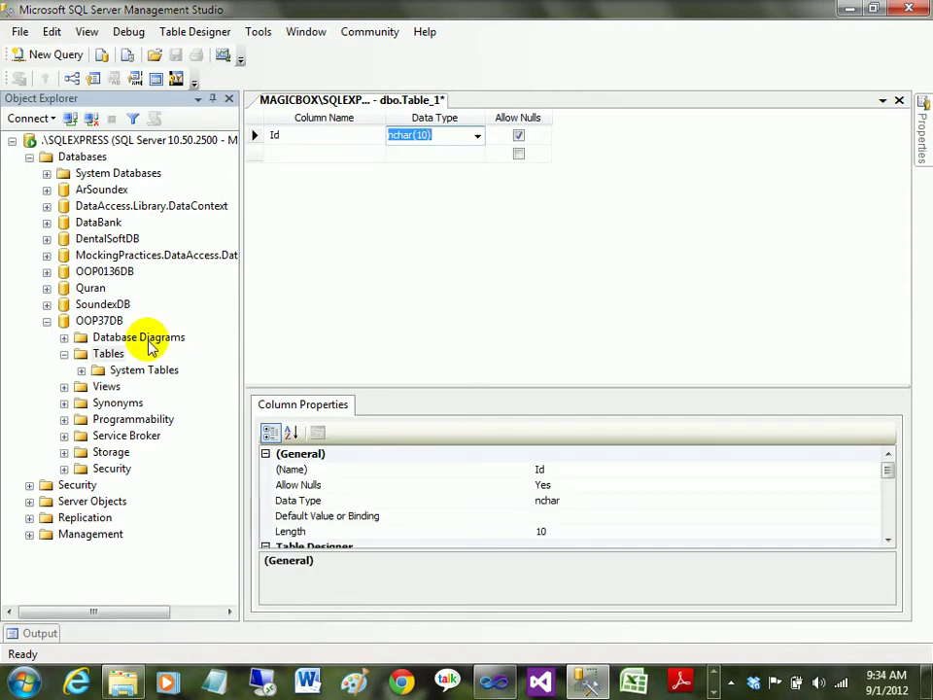
{"action": "type", "text": "int"}
{"action": "key", "text": "Tab"}
{"action": "key", "text": "space"}
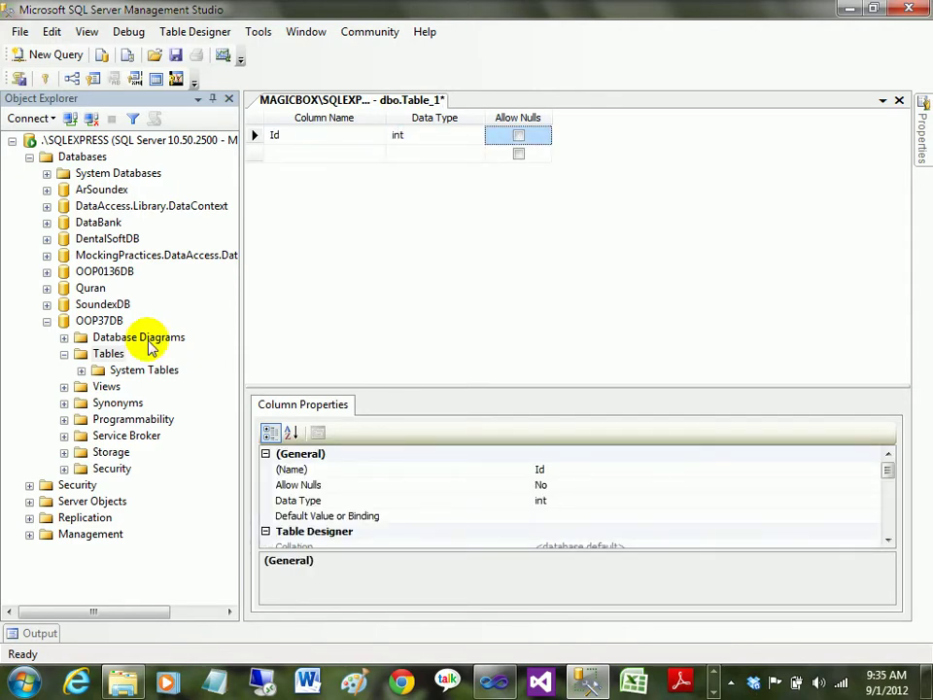
Add a Name column of type varchar(50) that does not allow nulls.
{"action": "key", "text": "Tab"}
{"action": "key", "text": "Tab"}
{"action": "key", "text": "shift+Tab"}
{"action": "type", "text": "Name"}
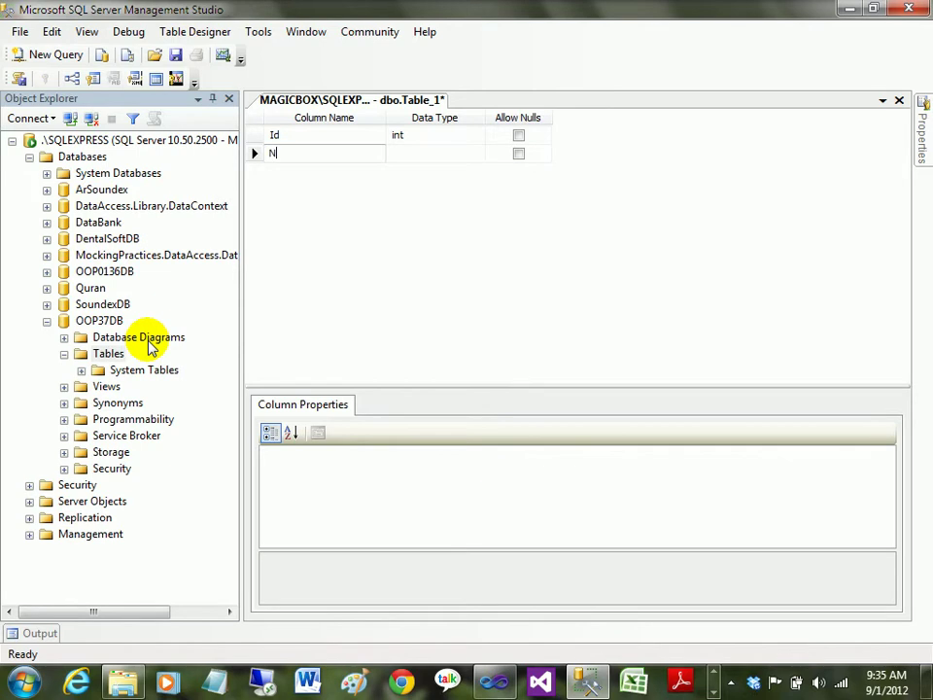
{"action": "key", "text": "Tab"}
{"action": "type", "text": "varchar(50)"}
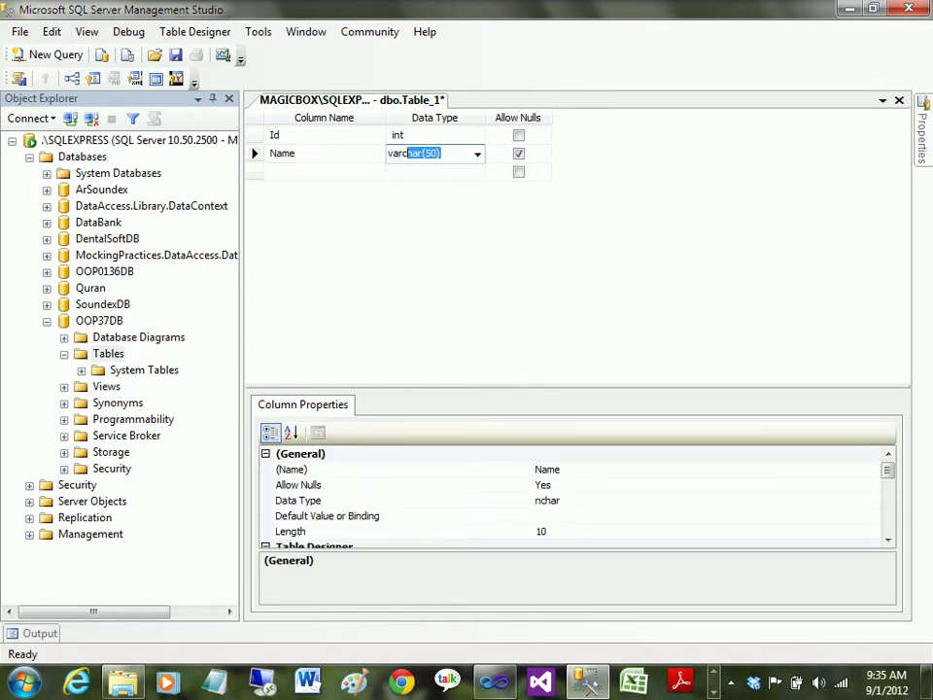
{"action": "key", "text": "Tab"}
{"action": "key", "text": "space"}
{"action": "key", "text": "Tab"}
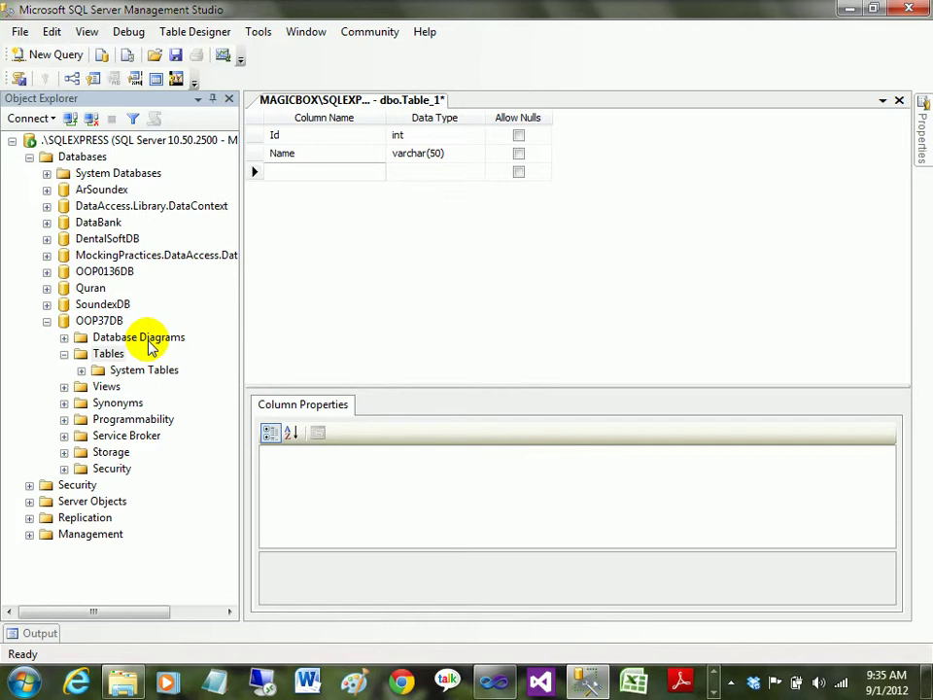
Add an Address column of type varchar(50) that does not allow nulls.
{"action": "type", "text": "Address"}
{"action": "key", "text": "Tab"}
{"action": "type", "text": "varch"}
{"action": "key", "text": "Tab"}
{"action": "key", "text": "space"}
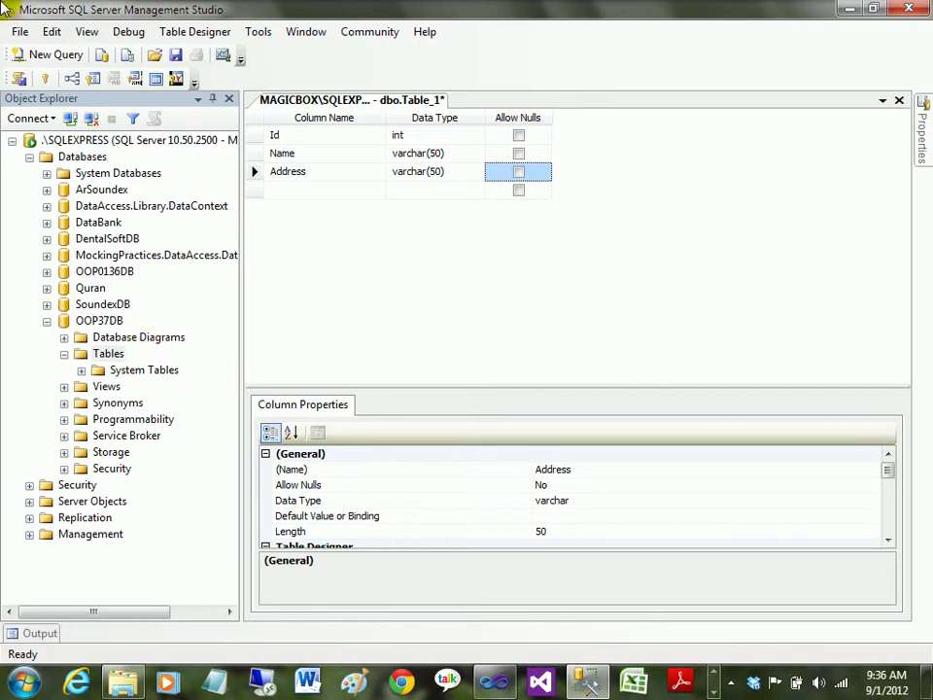
Save the new table under the name t_Student.
{"action": "left_click", "coordinate": [178, 58]}
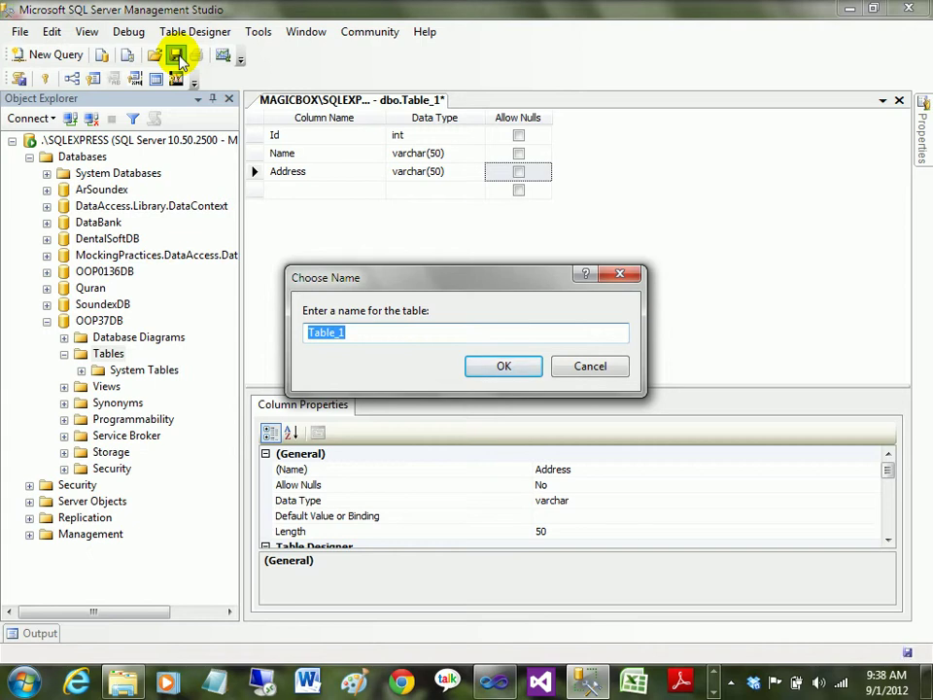
{"action": "type", "text": "t_"}
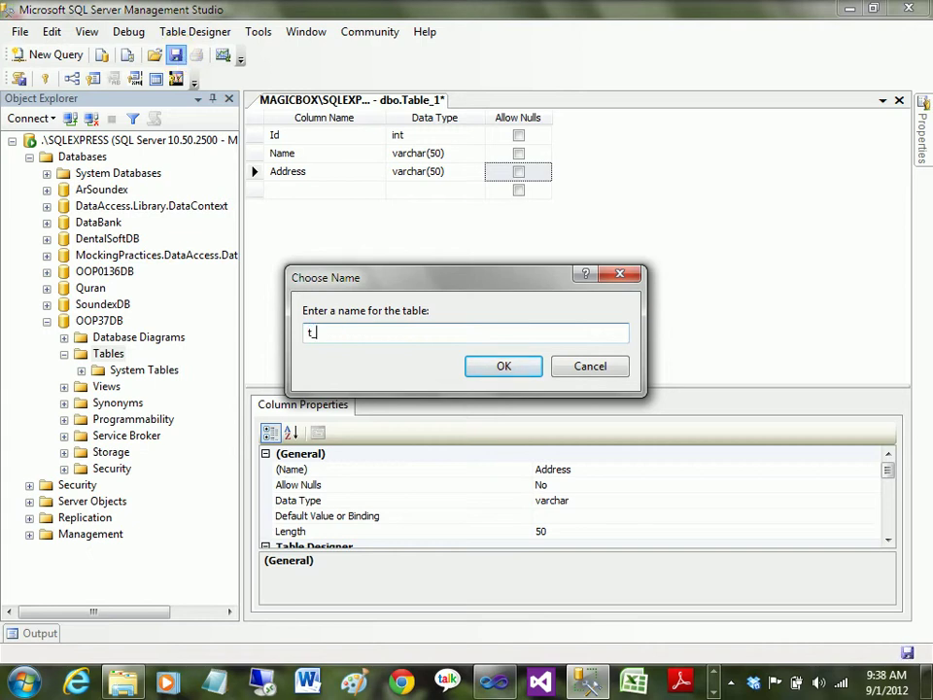
{"action": "type", "text": "Student"}
{"action": "key", "text": "Return"}
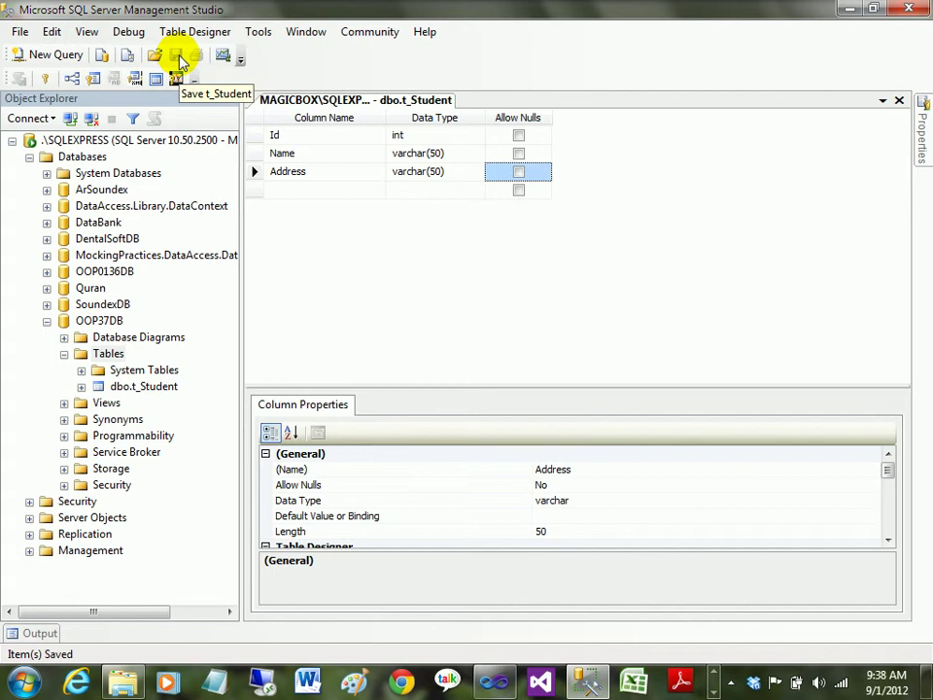
Open the top 200 rows of the dbo.t_Student table for editing.
{"action": "left_click", "coordinate": [144, 387]}
{"action": "right_click", "coordinate": [165, 387]}
{"action": "key", "text": "Escape"}
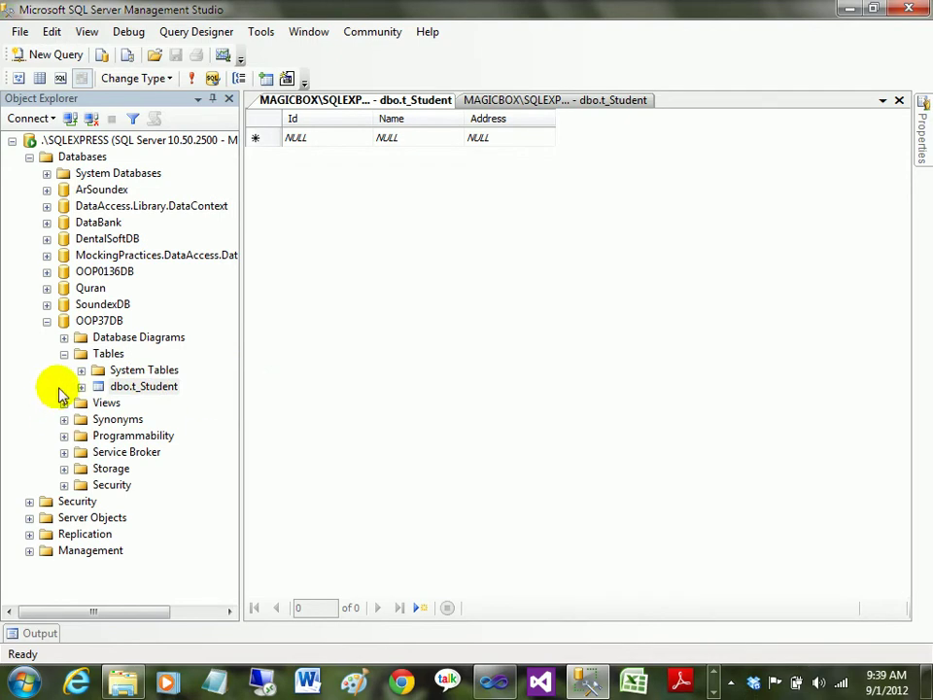
Query the top 1000 rows of the dbo.t_Student table and view the result grid.
{"action": "right_click", "coordinate": [108, 387]}
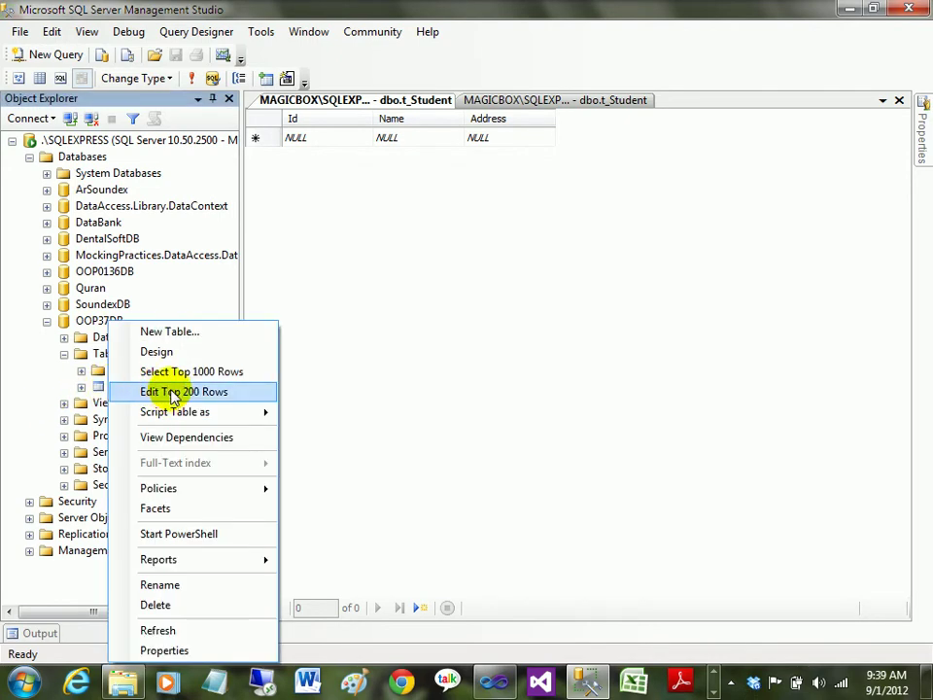
{"action": "left_click", "coordinate": [178, 372]}
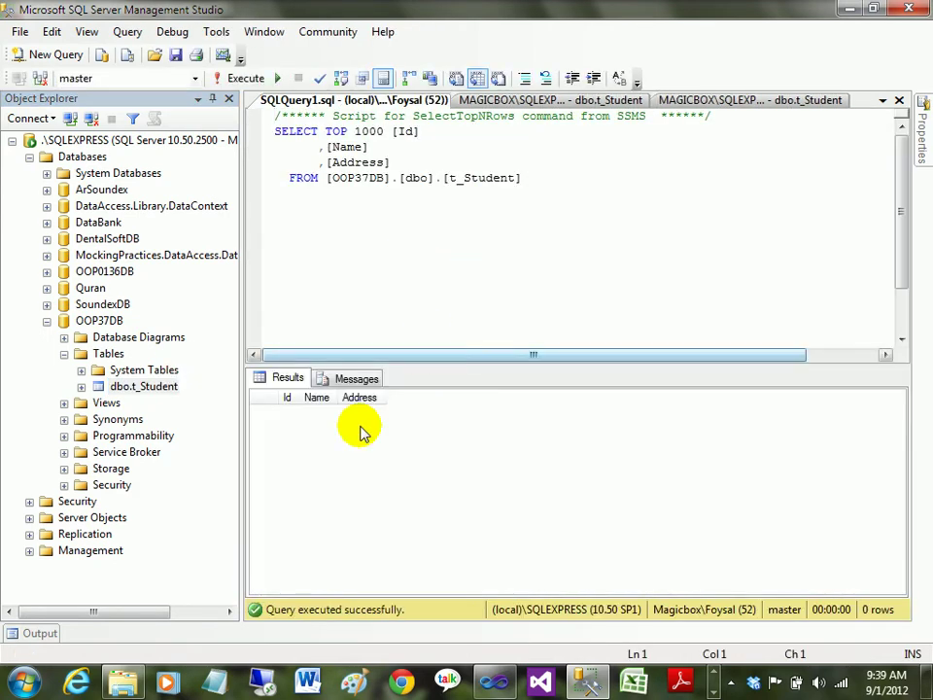
{"action": "left_click", "coordinate": [306, 421]}
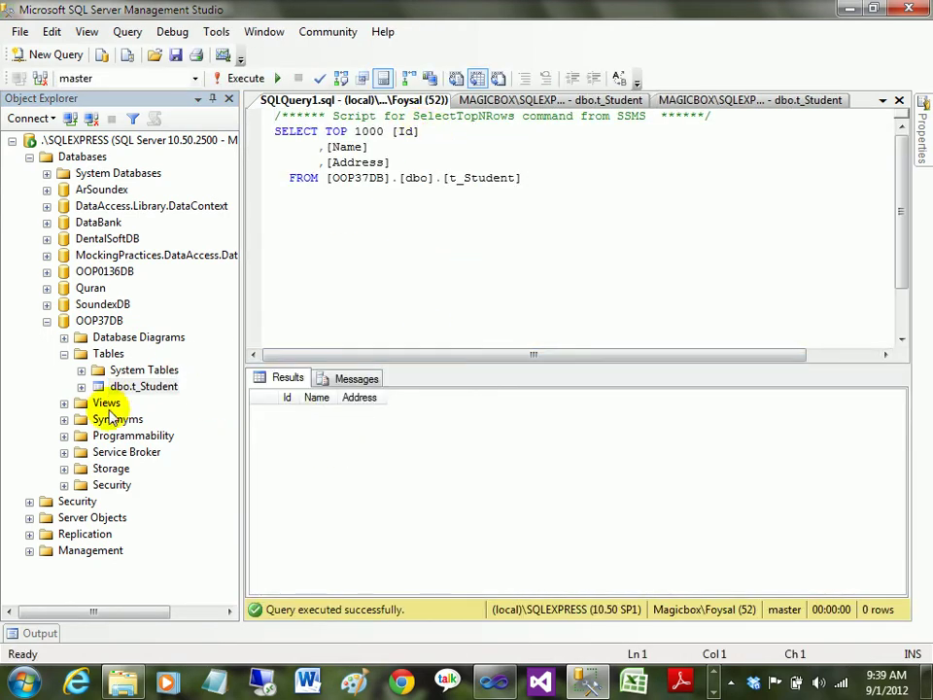
Return to editing the top 200 rows of dbo.t_Student.
{"action": "right_click", "coordinate": [172, 385]}
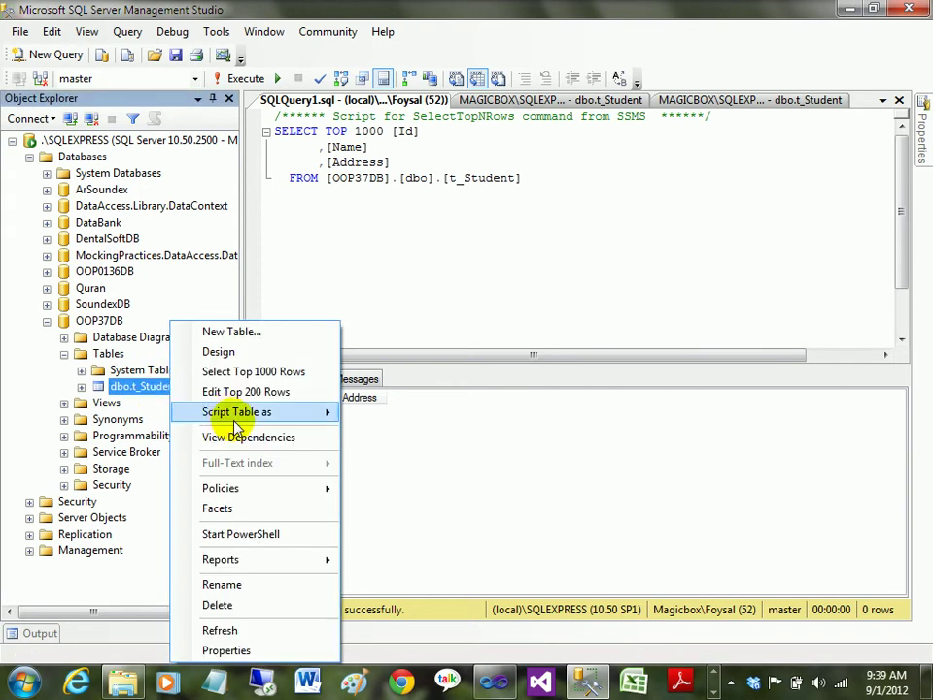
{"action": "left_click", "coordinate": [245, 391]}
{"action": "left_click", "coordinate": [387, 220]}
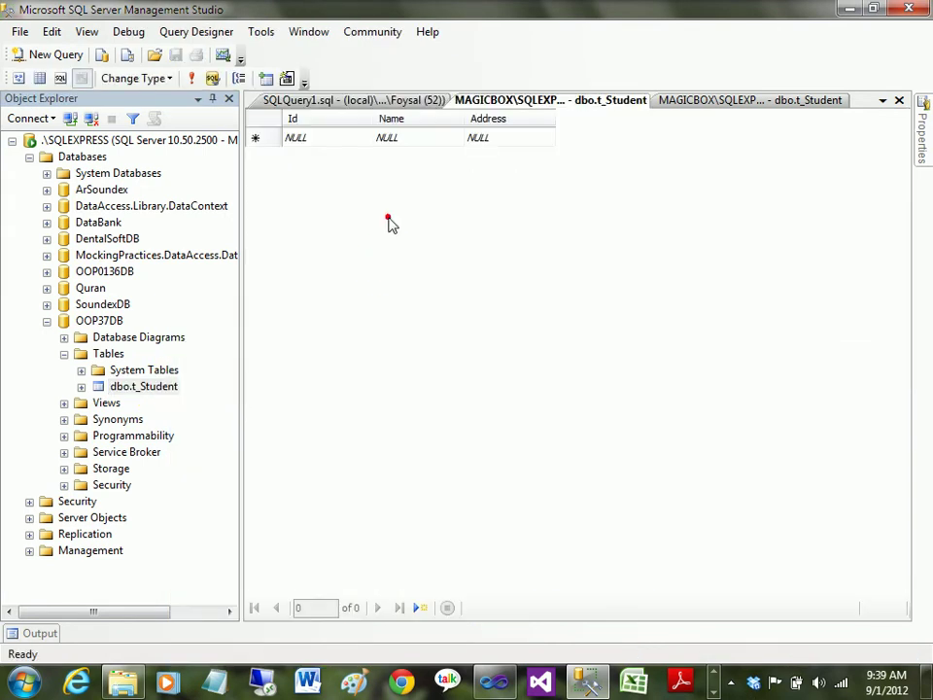
Enter a row with Id 1 and Name rrr, first trying to leave Address null, and commit it with Address rrr.
{"action": "left_click", "coordinate": [321, 139]}
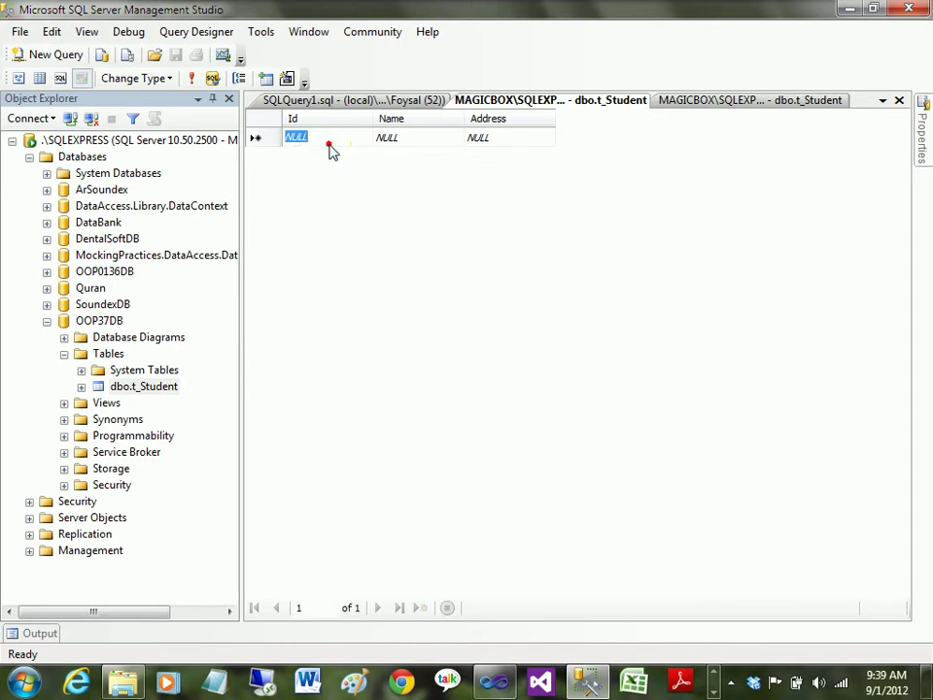
{"action": "type", "text": "1"}
{"action": "key", "text": "Tab"}
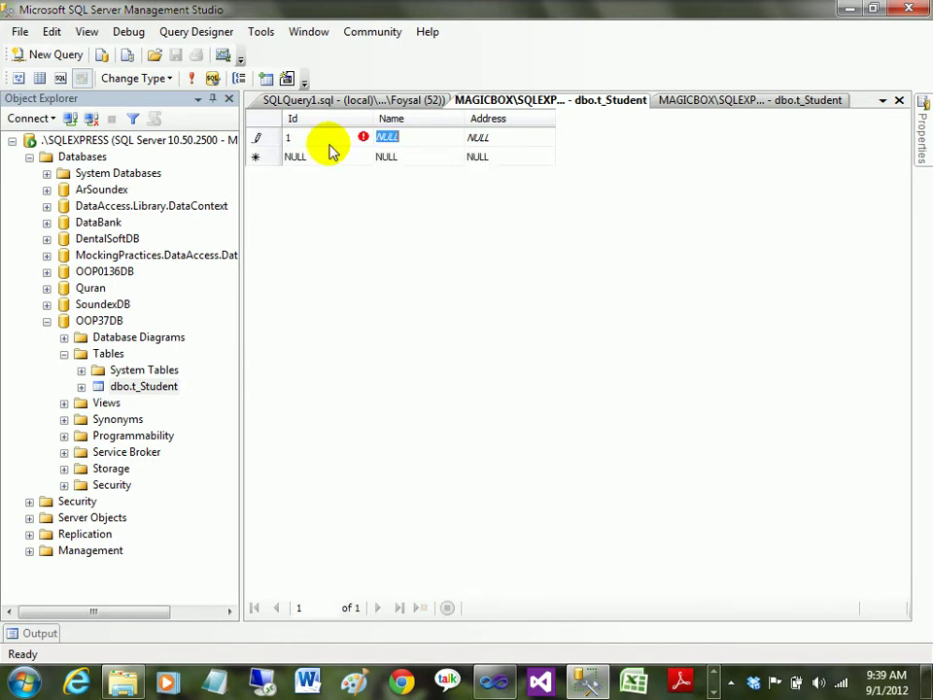
{"action": "type", "text": "rrr"}
{"action": "key", "text": "Tab"}
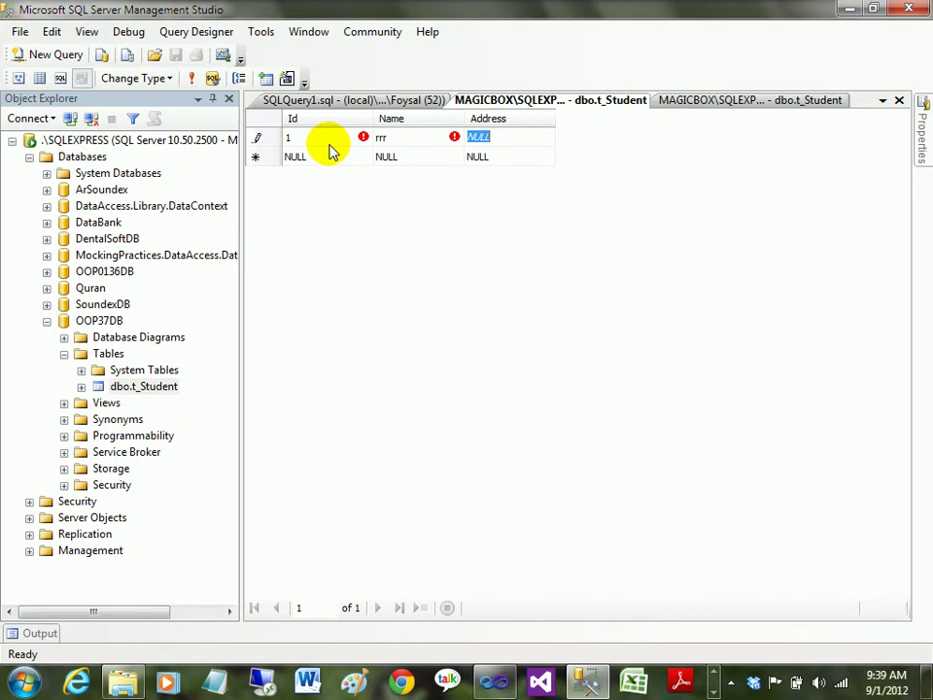
{"action": "key", "text": "Tab"}
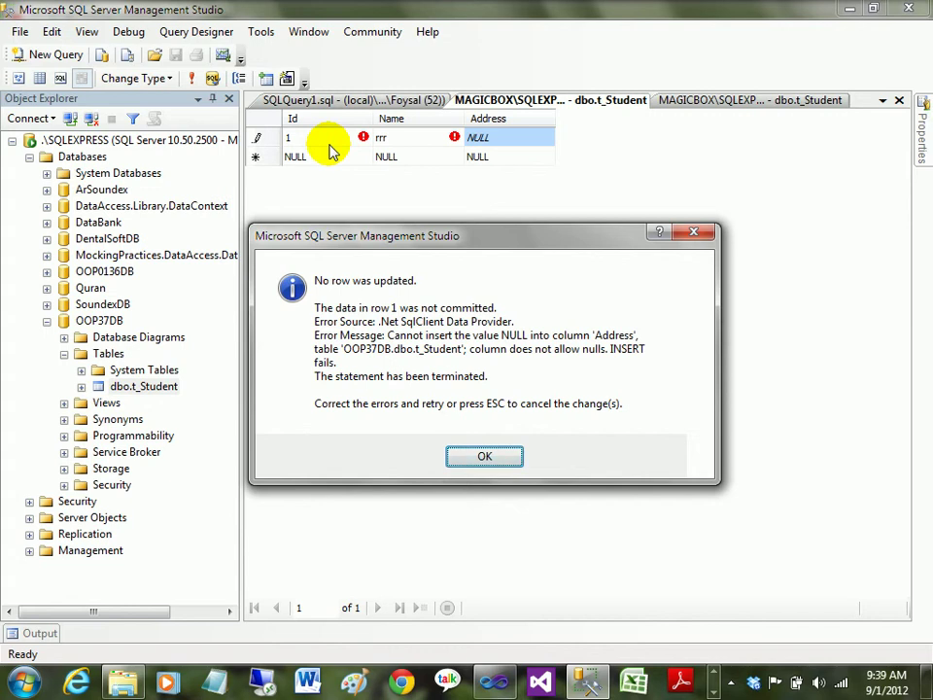
{"action": "key", "text": "Return"}
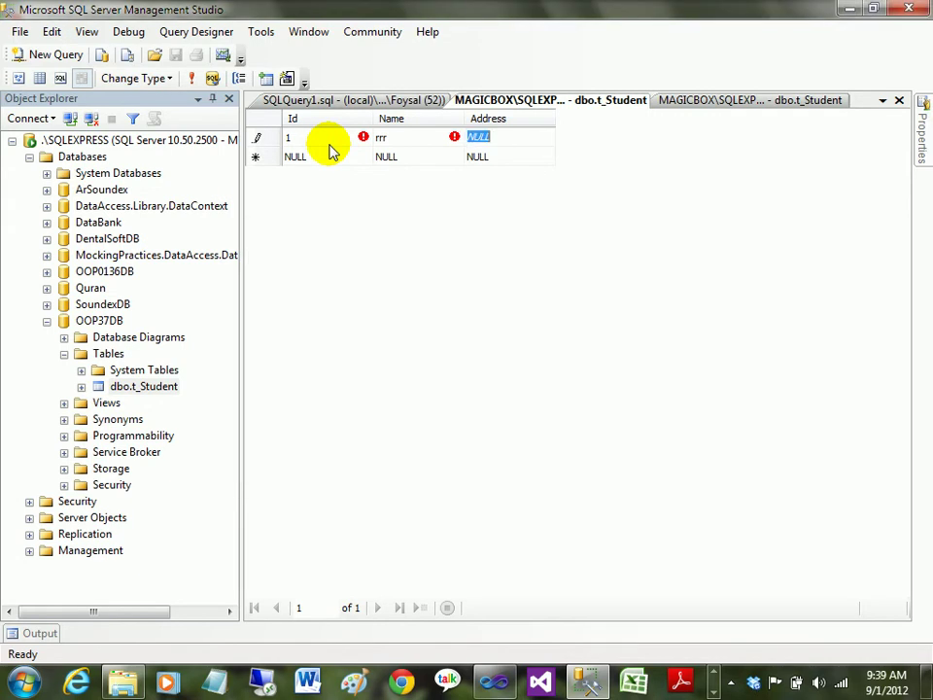
{"action": "type", "text": "rrr"}
{"action": "key", "text": "Return"}
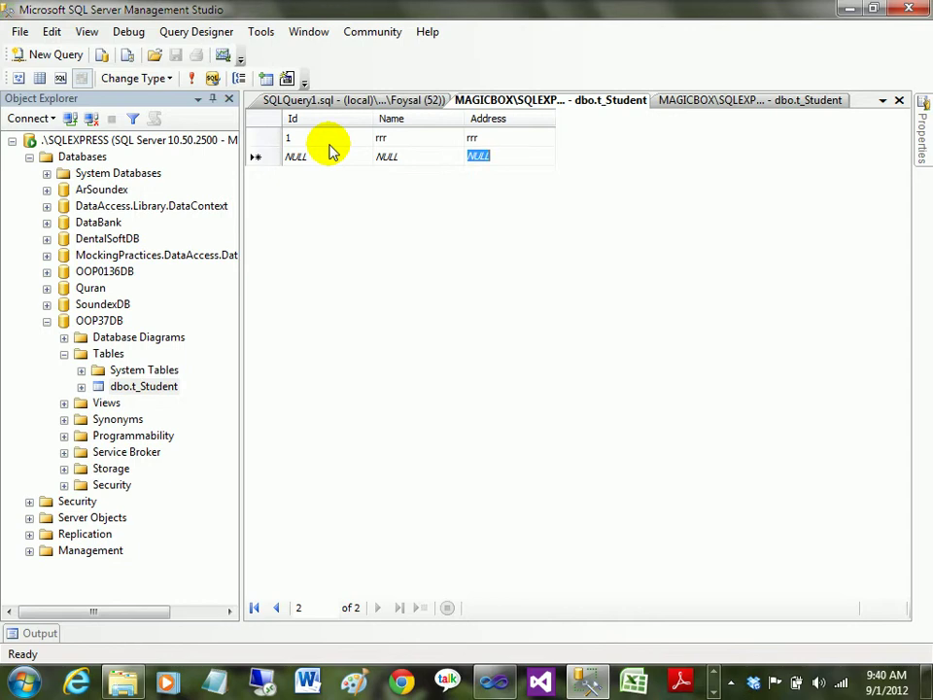
Delete the row with Id 1 from the t_Student table and confirm the deletion.
{"action": "left_click", "coordinate": [259, 138]}
{"action": "key", "text": "Delete"}
{"action": "key", "text": "Return"}
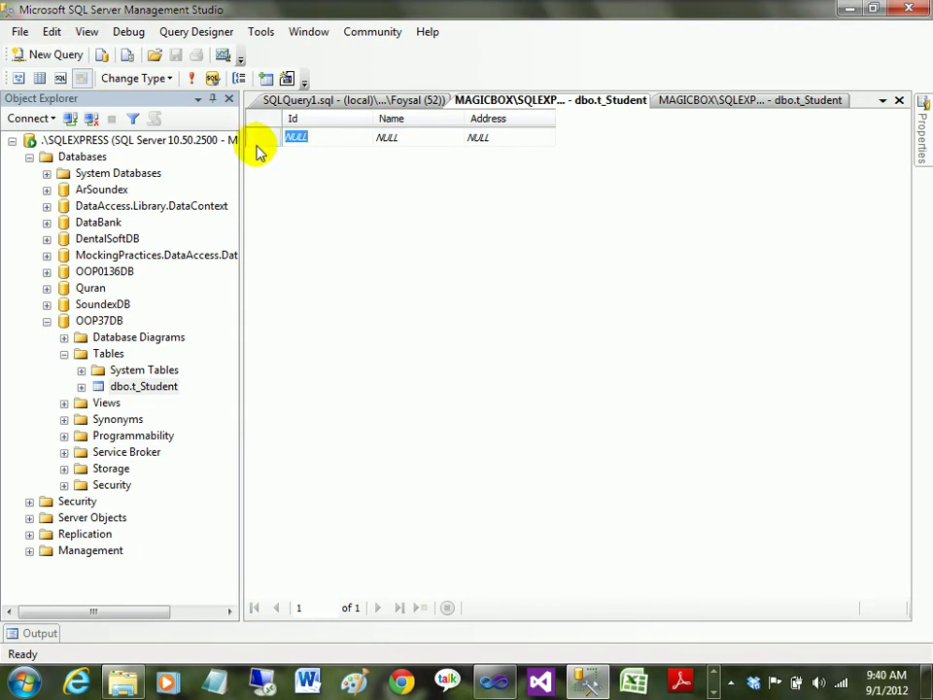
Reopen the top 200 rows of dbo.t_Student for editing and refresh the row grid.
{"action": "left_click", "coordinate": [98, 386]}
{"action": "right_click", "coordinate": [144, 387]}
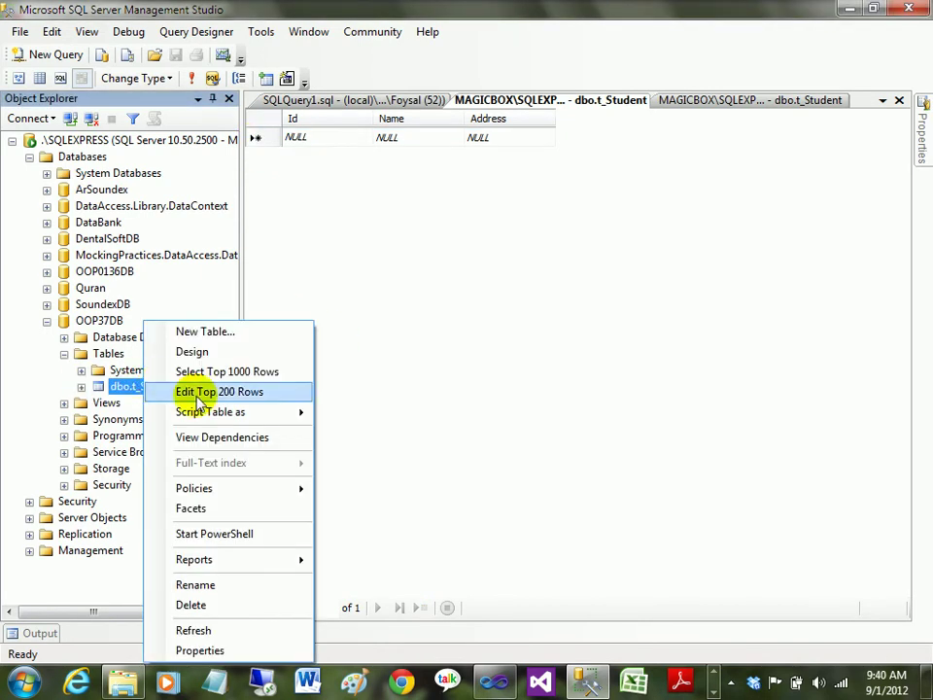
{"action": "left_click", "coordinate": [161, 392]}
{"action": "right_click", "coordinate": [502, 330]}
{"action": "left_click", "coordinate": [522, 342]}
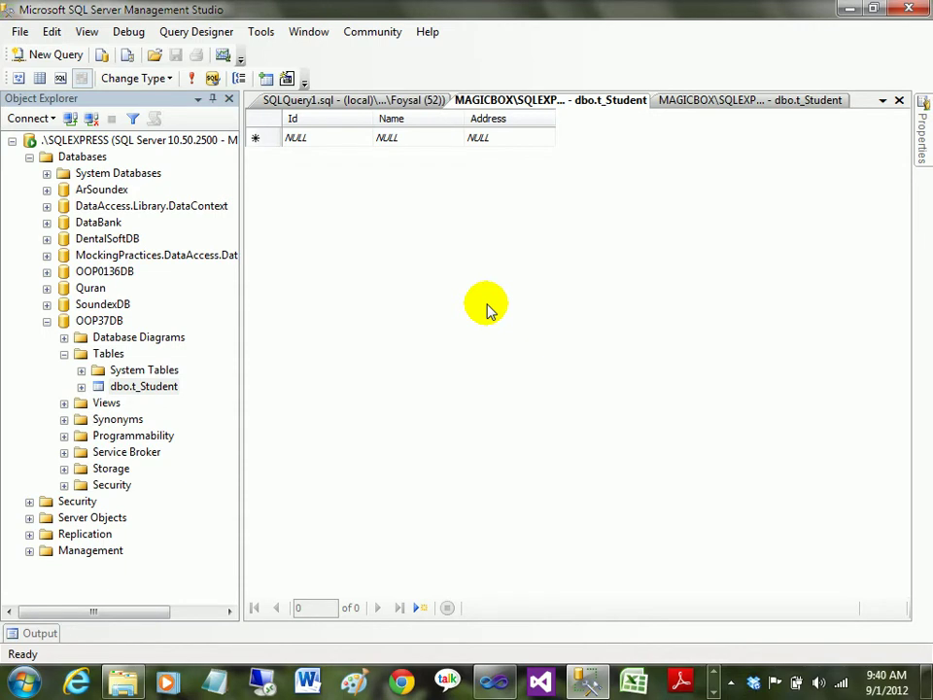
Set the Id column as the primary key in the t_Student table design and save the table.
{"action": "left_click", "coordinate": [813, 100]}
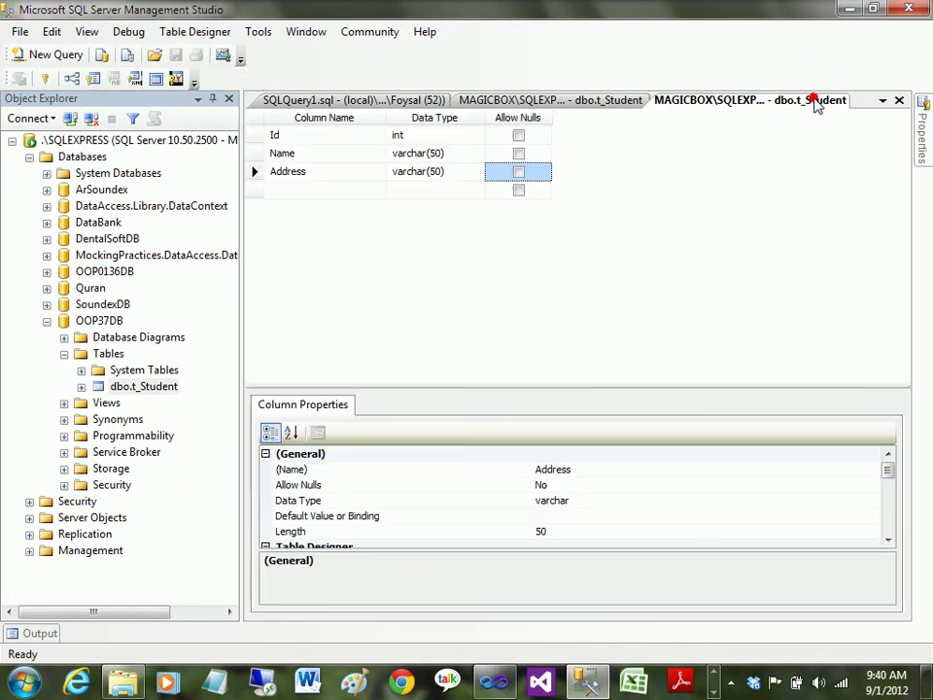
{"action": "left_click", "coordinate": [407, 302]}
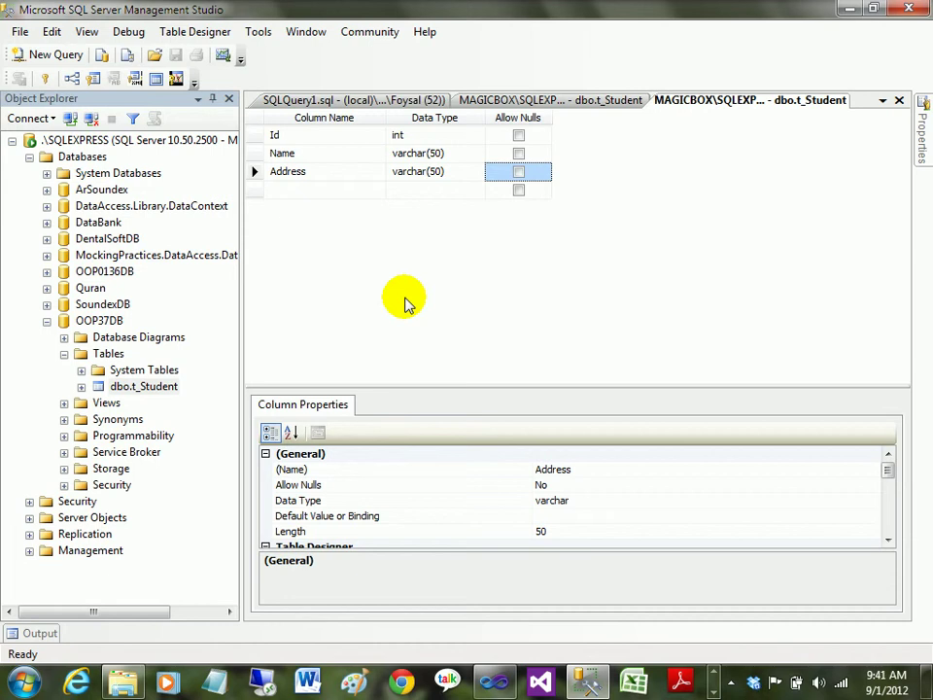
{"action": "left_click", "coordinate": [257, 135]}
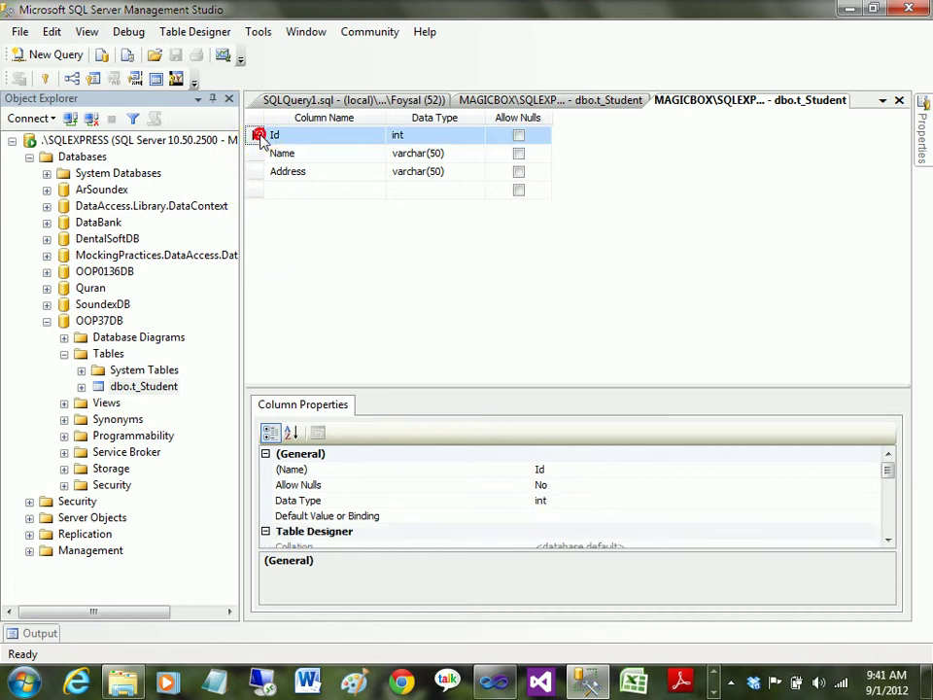
{"action": "right_click", "coordinate": [258, 136]}
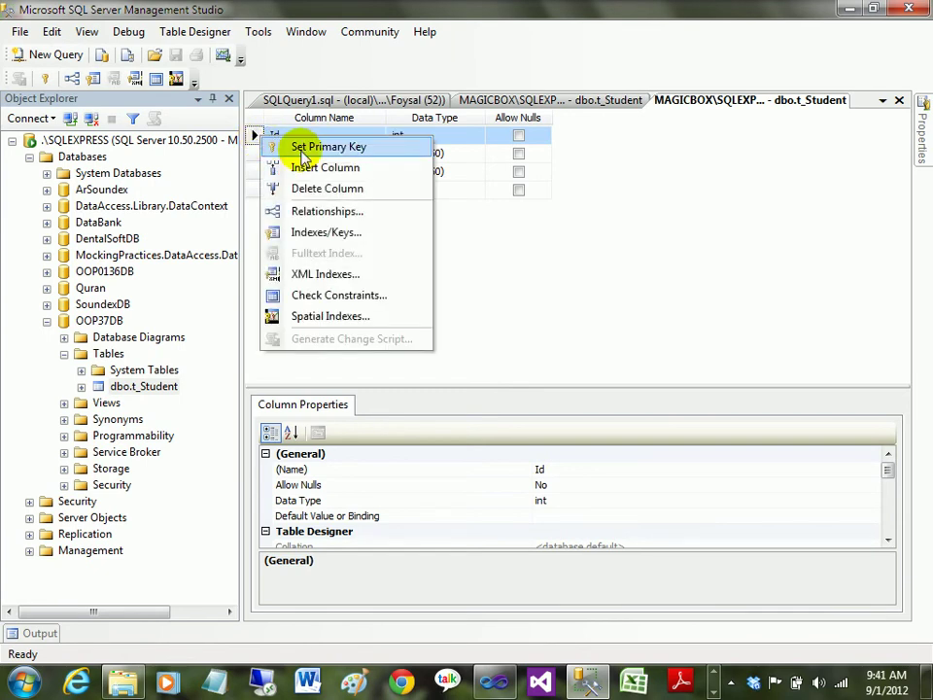
{"action": "left_click", "coordinate": [302, 150]}
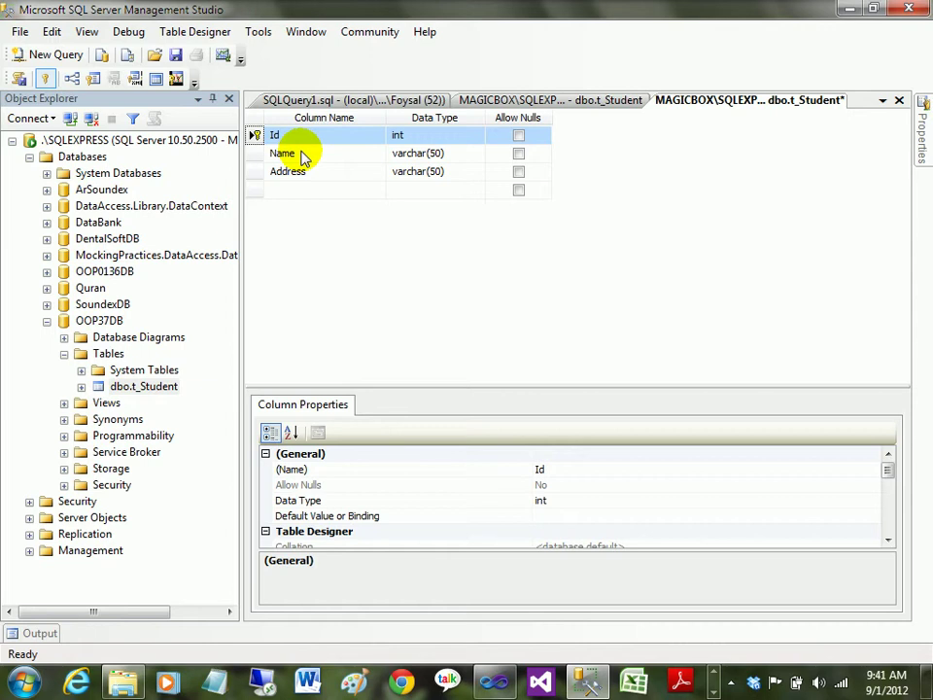
{"action": "key", "text": "ctrl+s"}
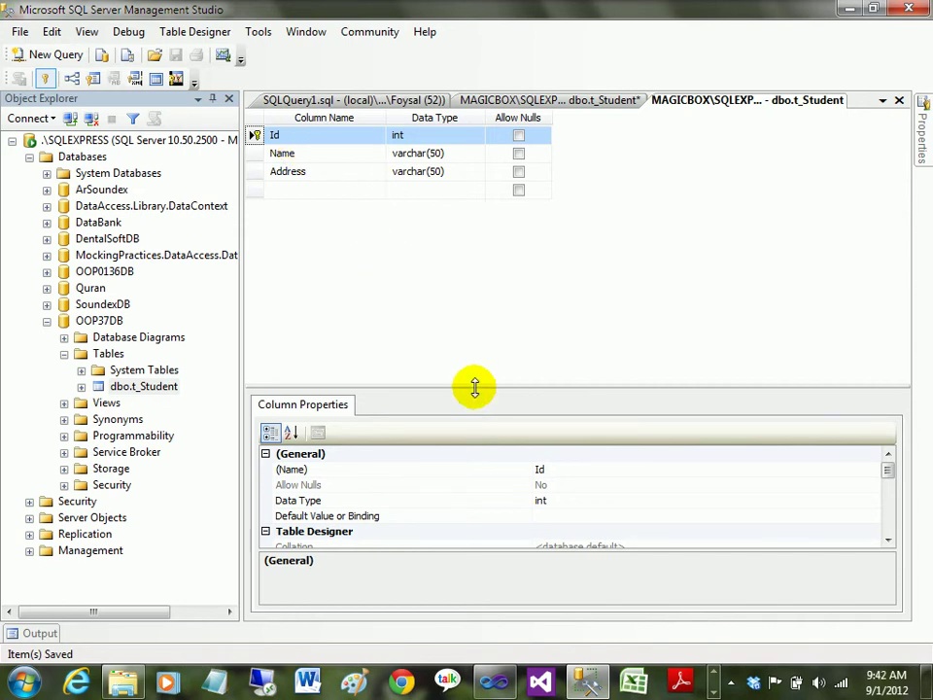
Enable Is Identity under the Id column's Identity Specification by setting it to Yes, and save the table.
{"action": "left_click_drag", "start_coordinate": [474, 384], "coordinate": [473, 240]}
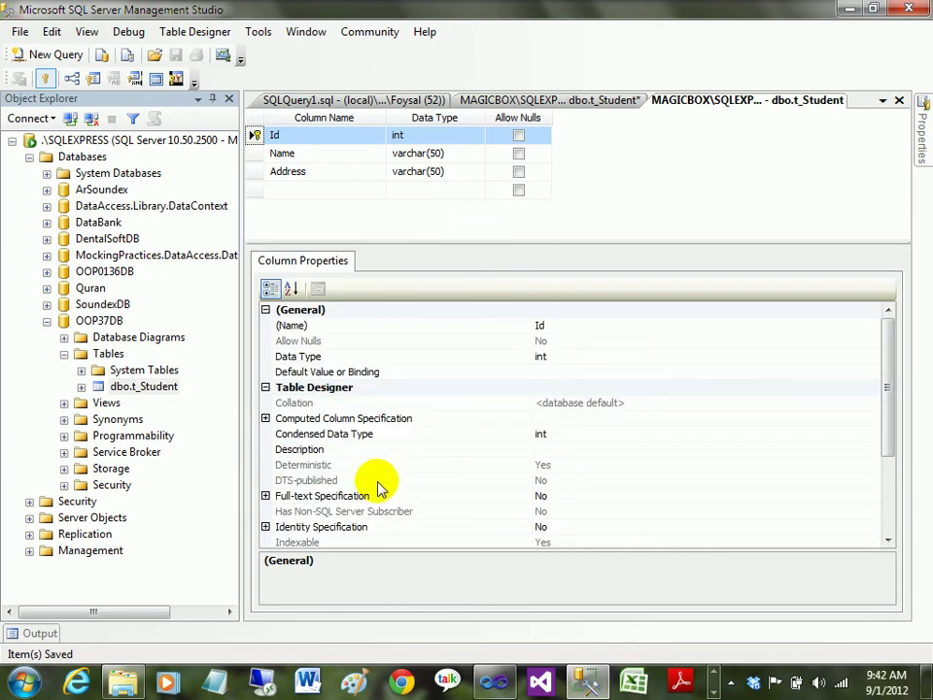
{"action": "left_click", "coordinate": [306, 528]}
{"action": "left_click_drag", "start_coordinate": [894, 359], "coordinate": [889, 427]}
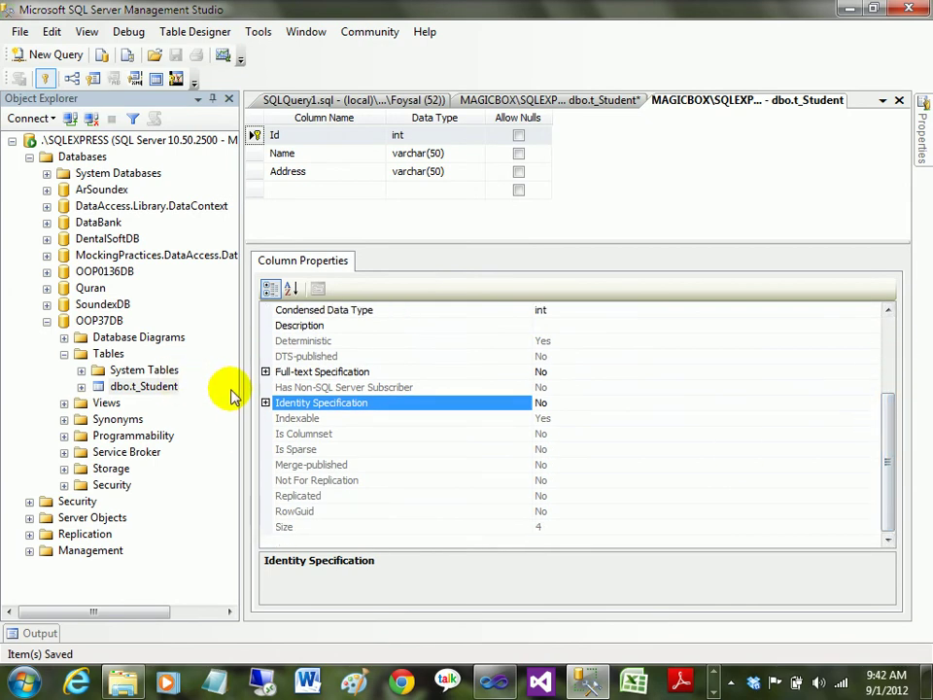
{"action": "left_click", "coordinate": [265, 403]}
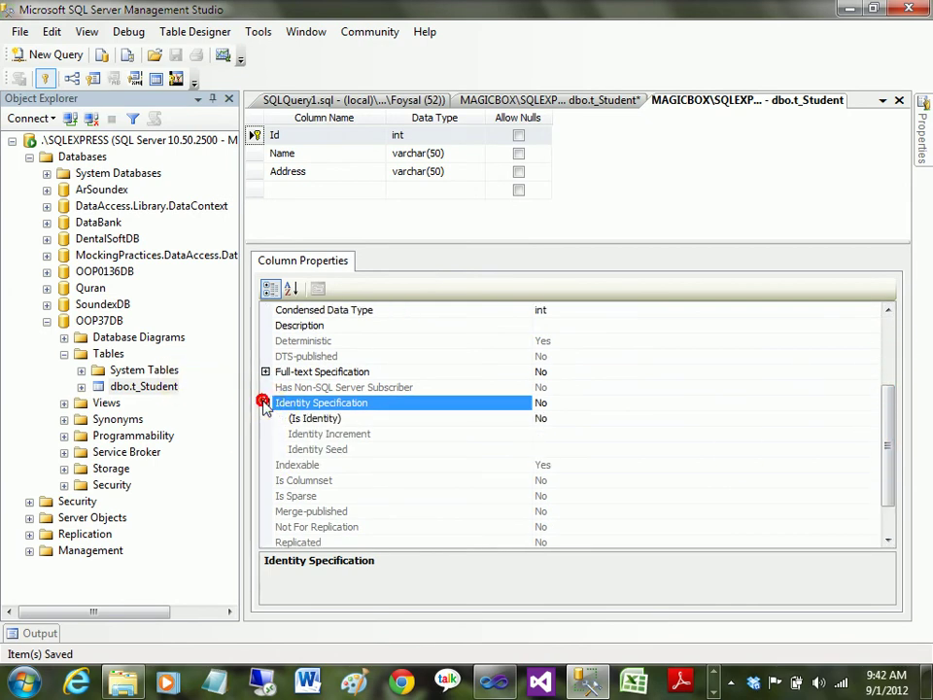
{"action": "left_click", "coordinate": [356, 419]}
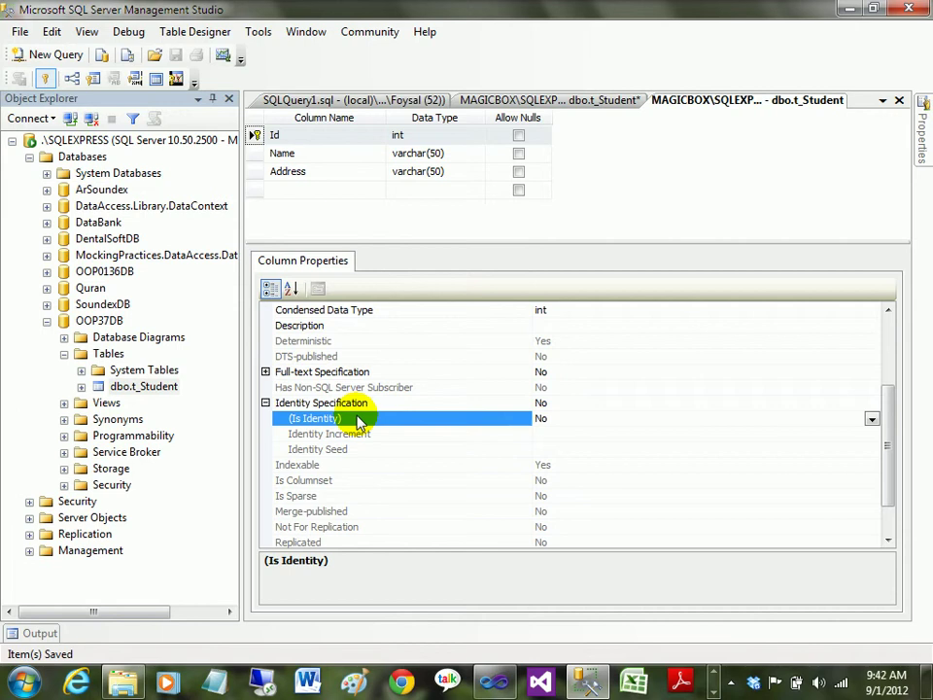
{"action": "left_click", "coordinate": [872, 419]}
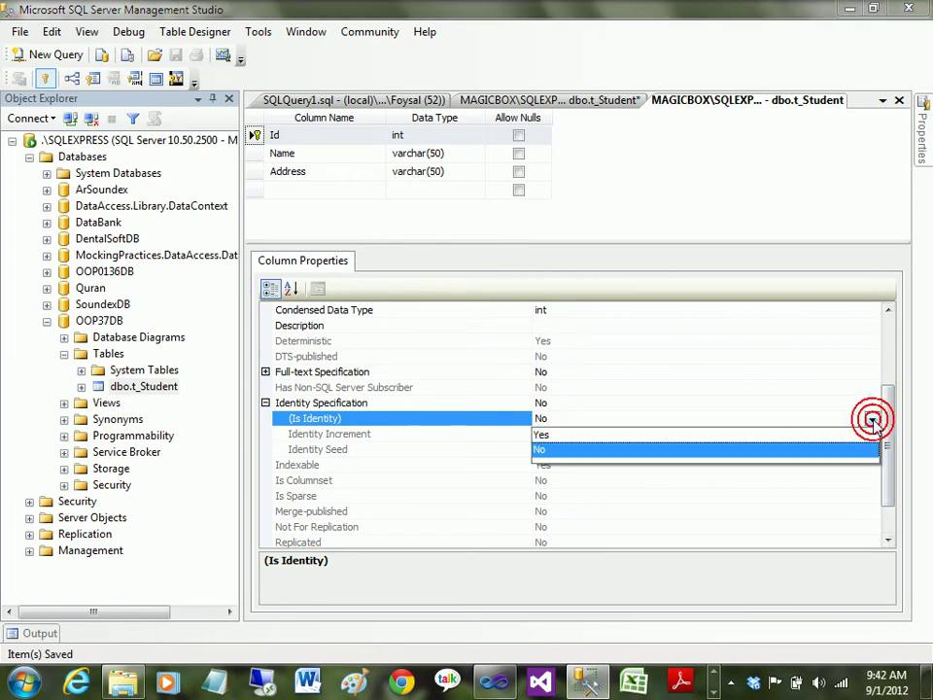
{"action": "left_click", "coordinate": [811, 434]}
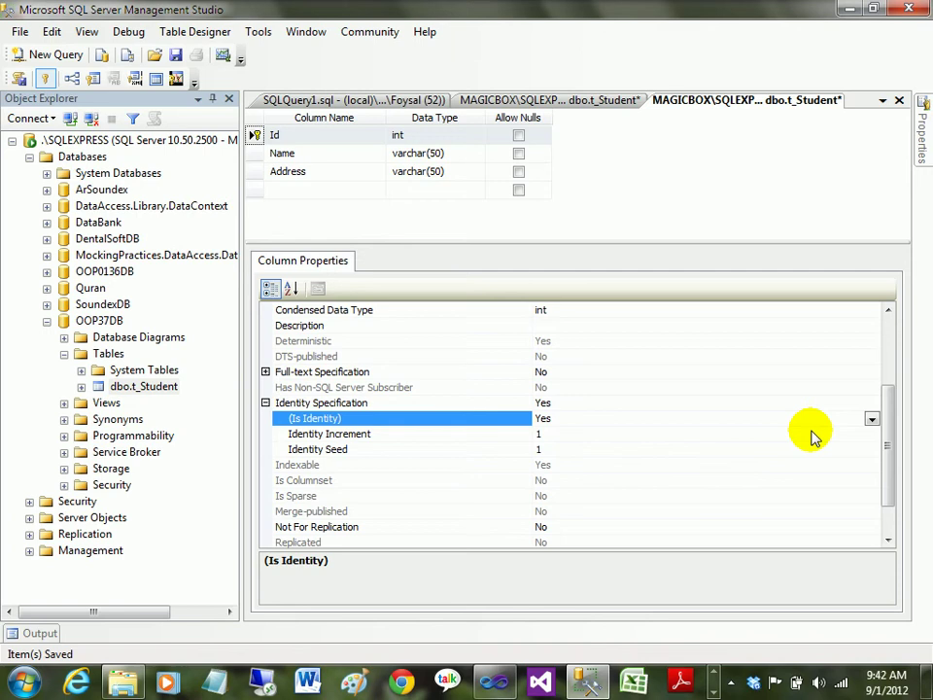
{"action": "key", "text": "ctrl+s"}
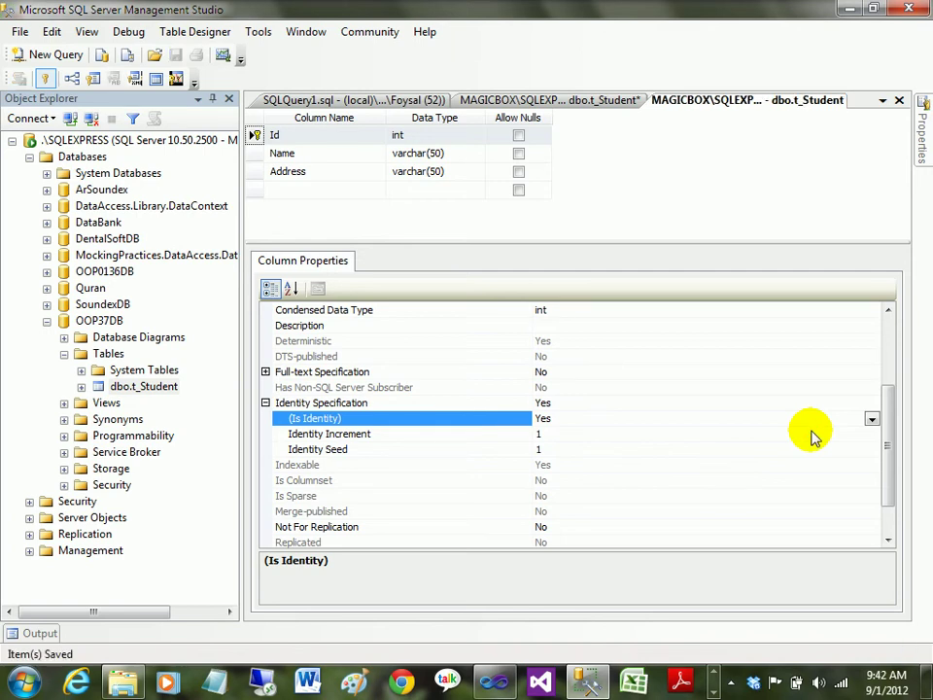
Return to editing the top 200 rows of dbo.t_Student and reload the grid for the changed design.
{"action": "right_click", "coordinate": [127, 389]}
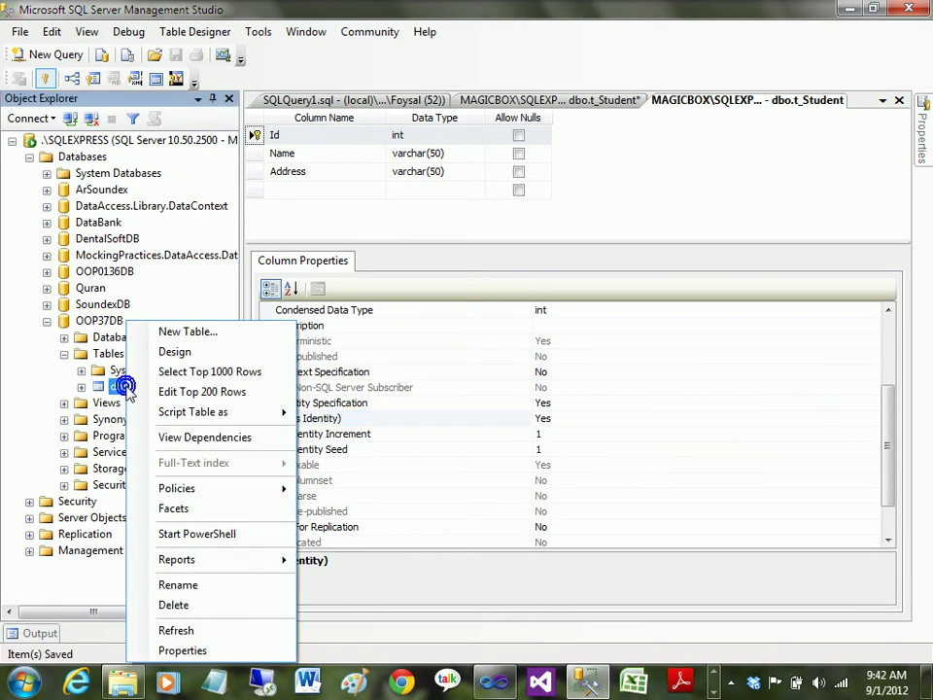
{"action": "left_click", "coordinate": [190, 394]}
{"action": "right_click", "coordinate": [493, 311]}
{"action": "left_click", "coordinate": [511, 320]}
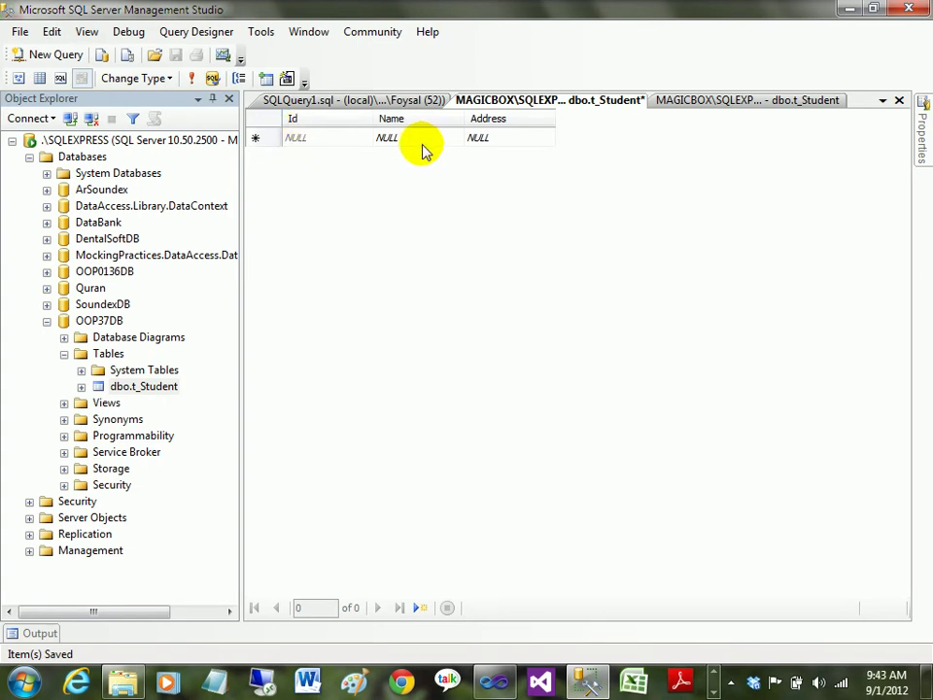
Add a row with Name w and Address w to t_Student, leaving Id to be generated automatically.
{"action": "left_click", "coordinate": [334, 138]}
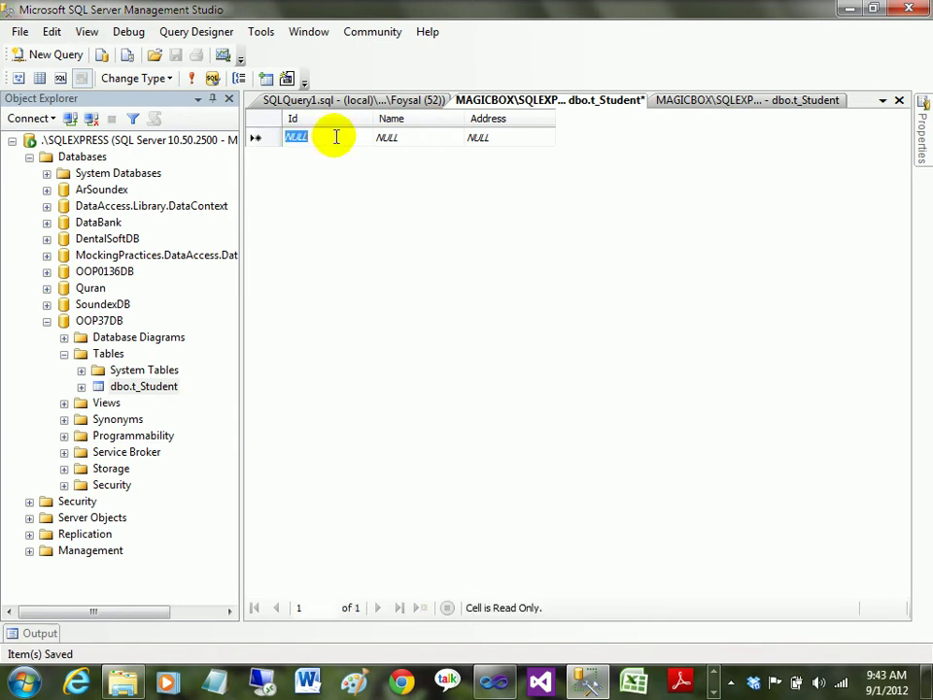
{"action": "key", "text": "Tab"}
{"action": "key", "text": "Tab"}
{"action": "key", "text": "shift+Tab"}
{"action": "type", "text": "w"}
{"action": "key", "text": "Tab"}
{"action": "type", "text": "w"}
{"action": "key", "text": "Return"}
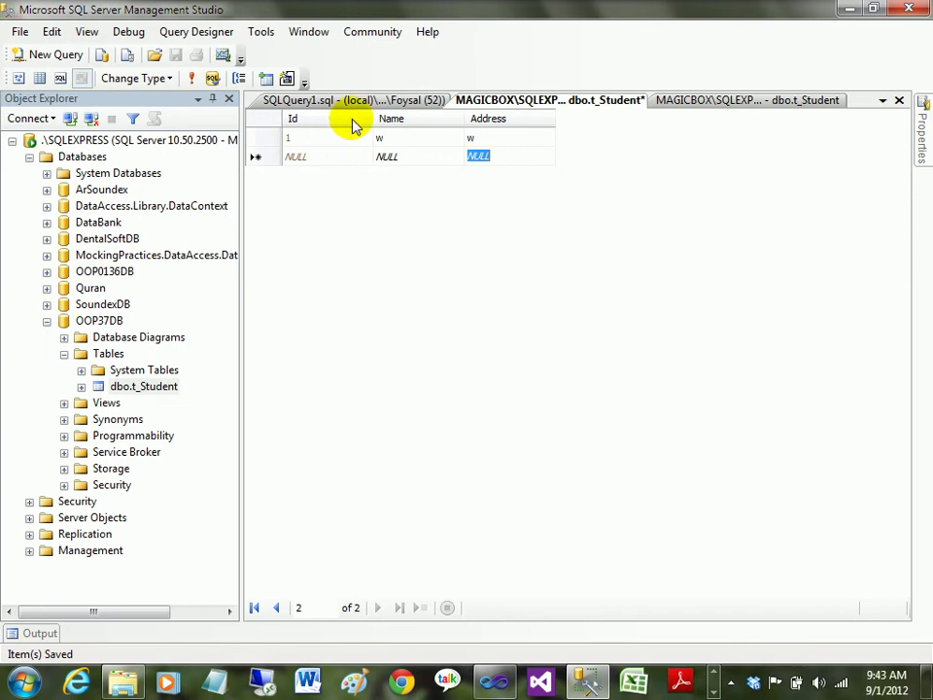
Close the SQLQuery1.sql query window.
{"action": "left_click", "coordinate": [408, 101]}
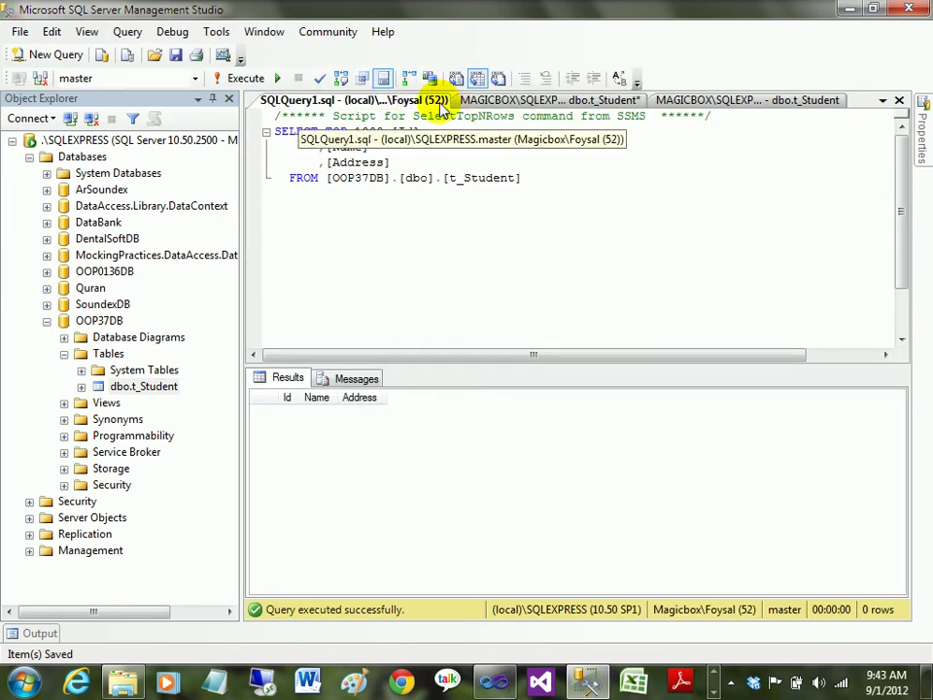
{"action": "right_click", "coordinate": [443, 105]}
{"action": "left_click", "coordinate": [454, 136]}
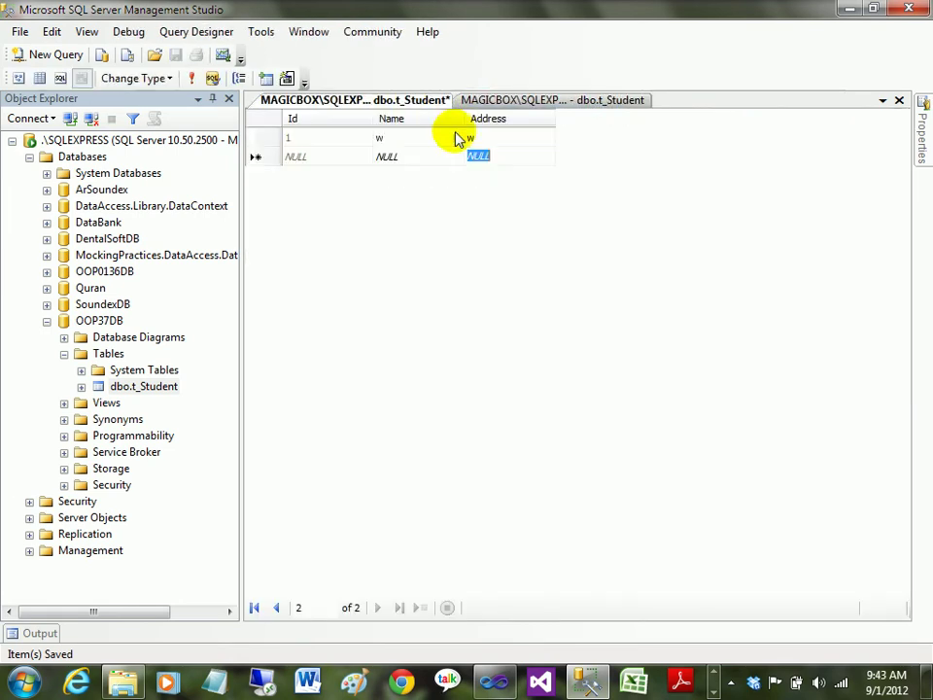
{"action": "left_click", "coordinate": [409, 236]}
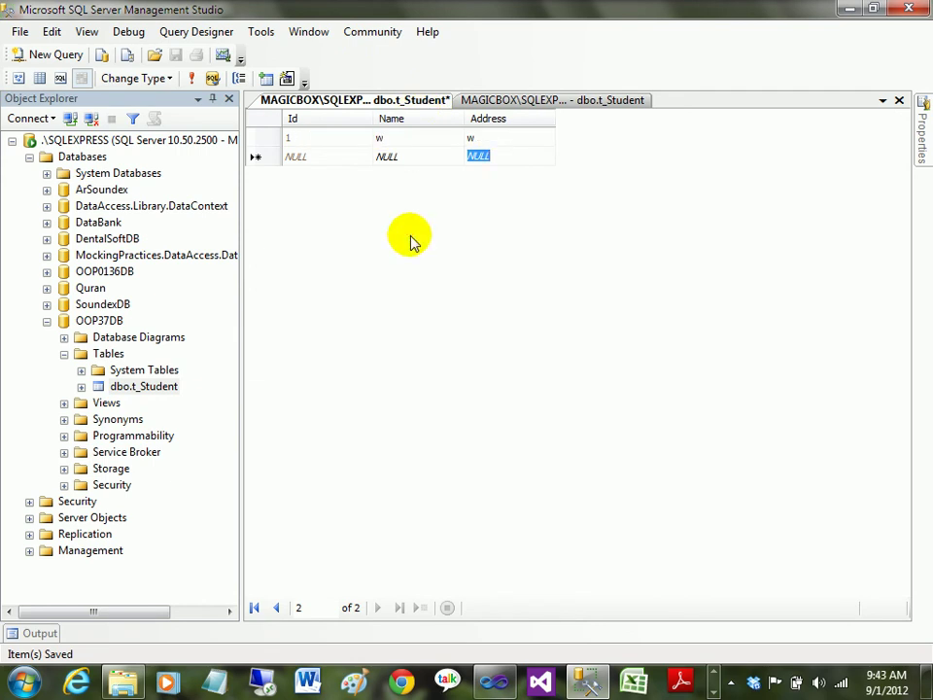
{"action": "left_click", "coordinate": [393, 142]}
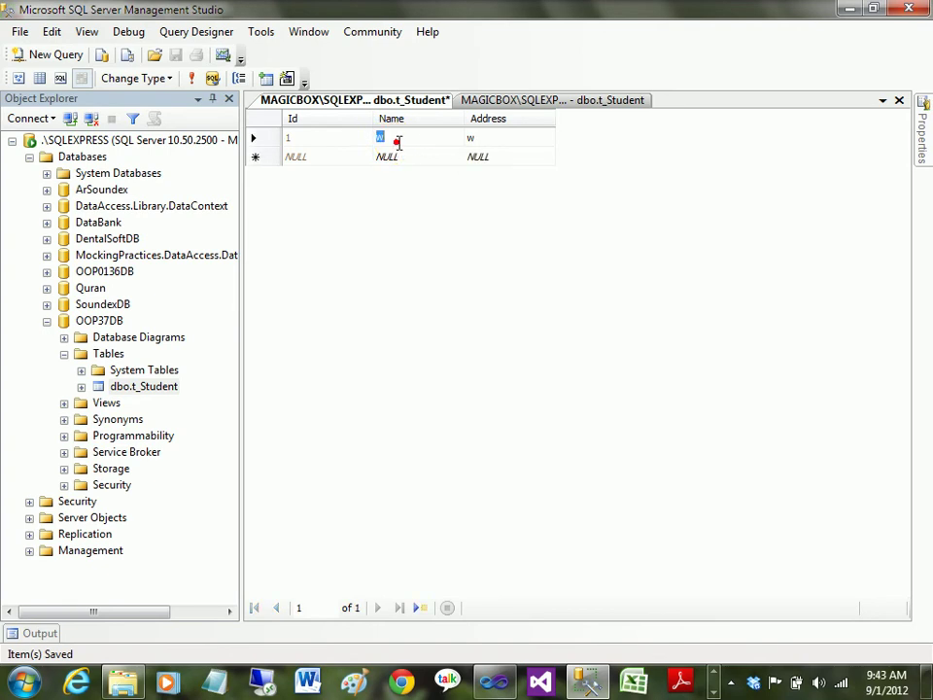
{"action": "left_click", "coordinate": [512, 143]}
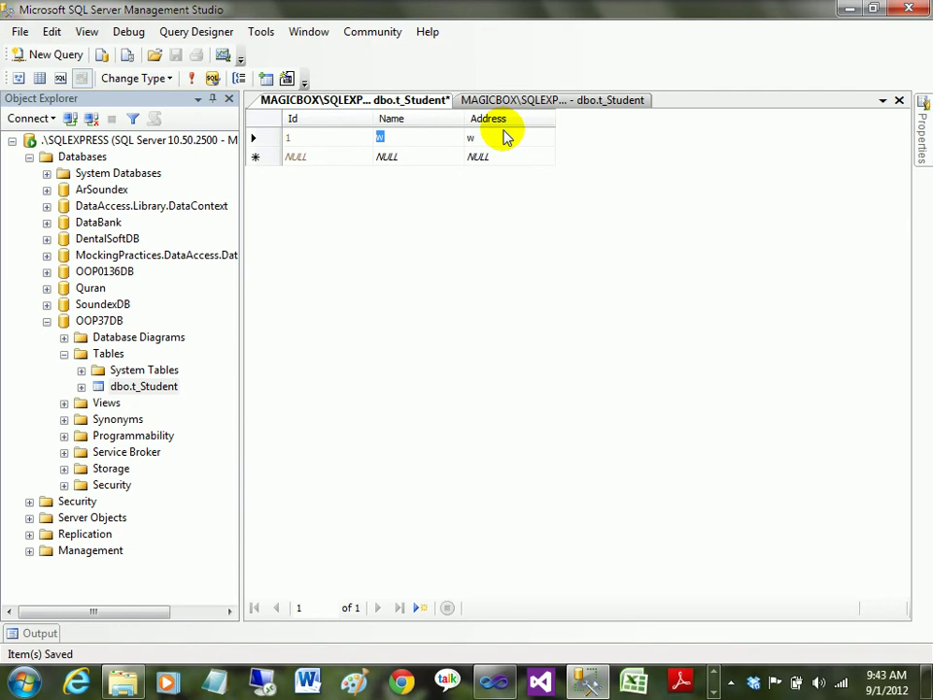
{"action": "left_click", "coordinate": [505, 137]}
{"action": "left_click", "coordinate": [499, 223]}
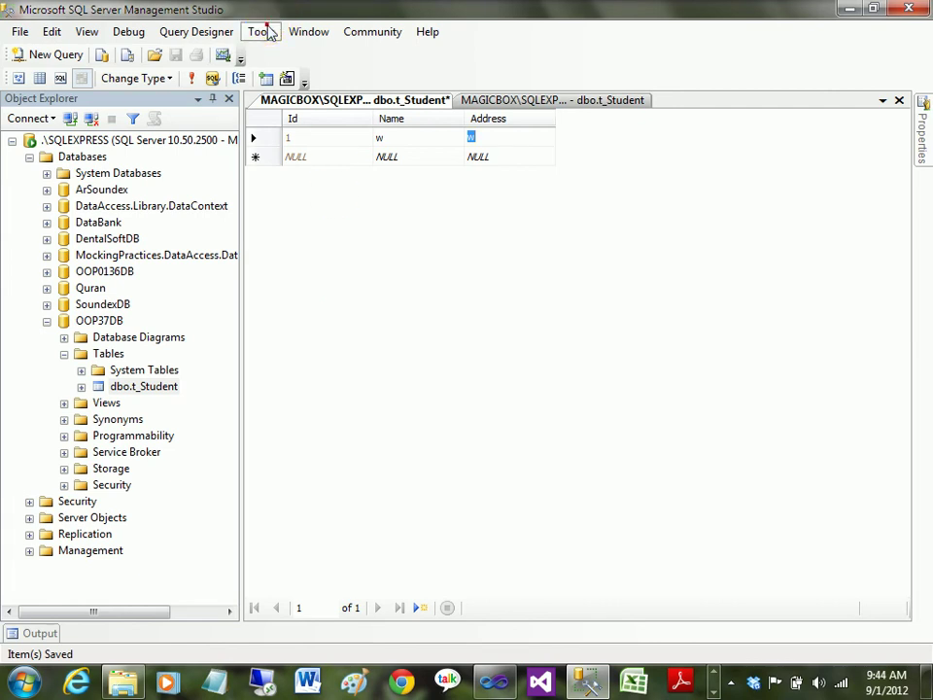
Review the Table and Database Designers options, including the one preventing saves that require table re-creation, and close the dialog.
{"action": "left_click", "coordinate": [269, 32]}
{"action": "left_click", "coordinate": [277, 94]}
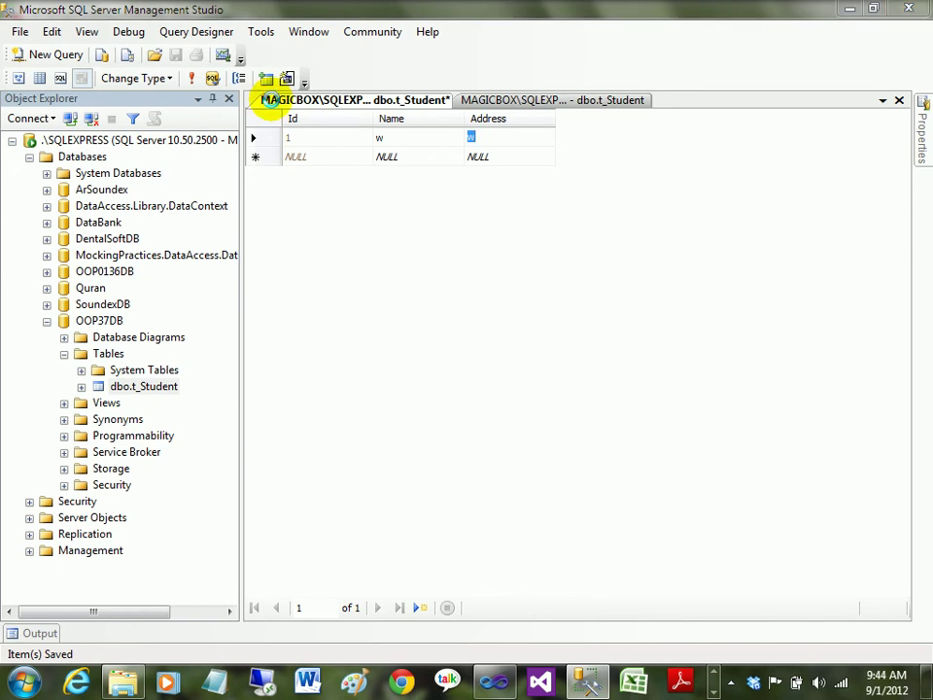
{"action": "left_click", "coordinate": [176, 325]}
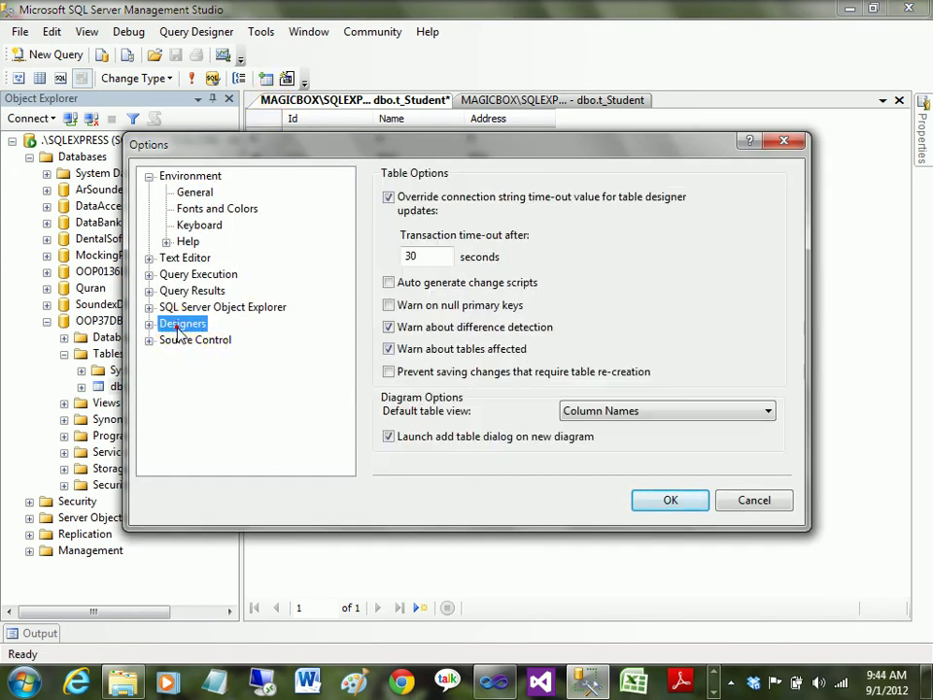
{"action": "left_click", "coordinate": [190, 342]}
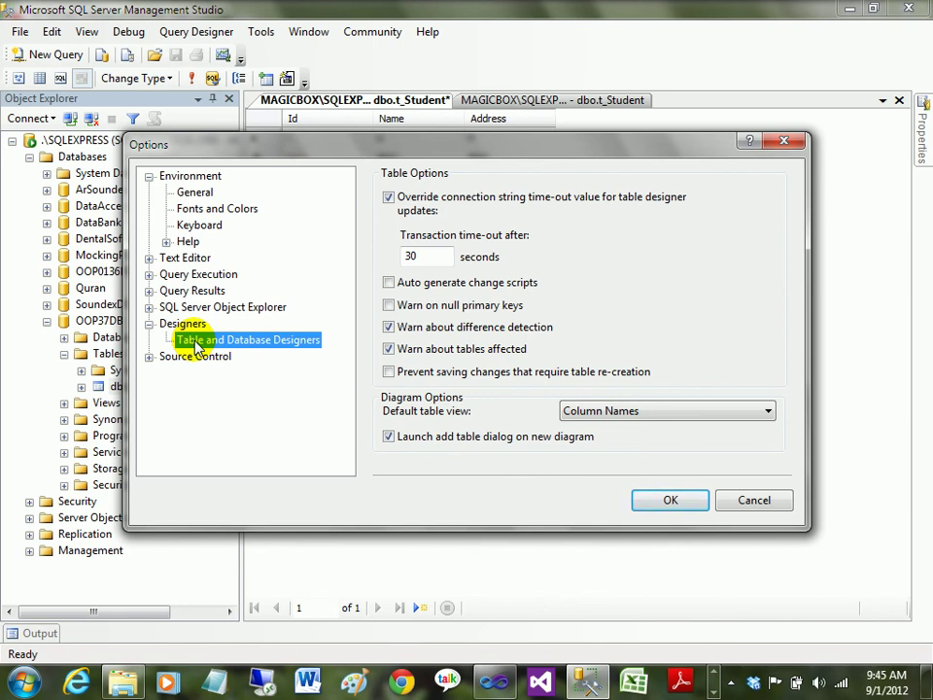
{"action": "key", "text": "Return"}
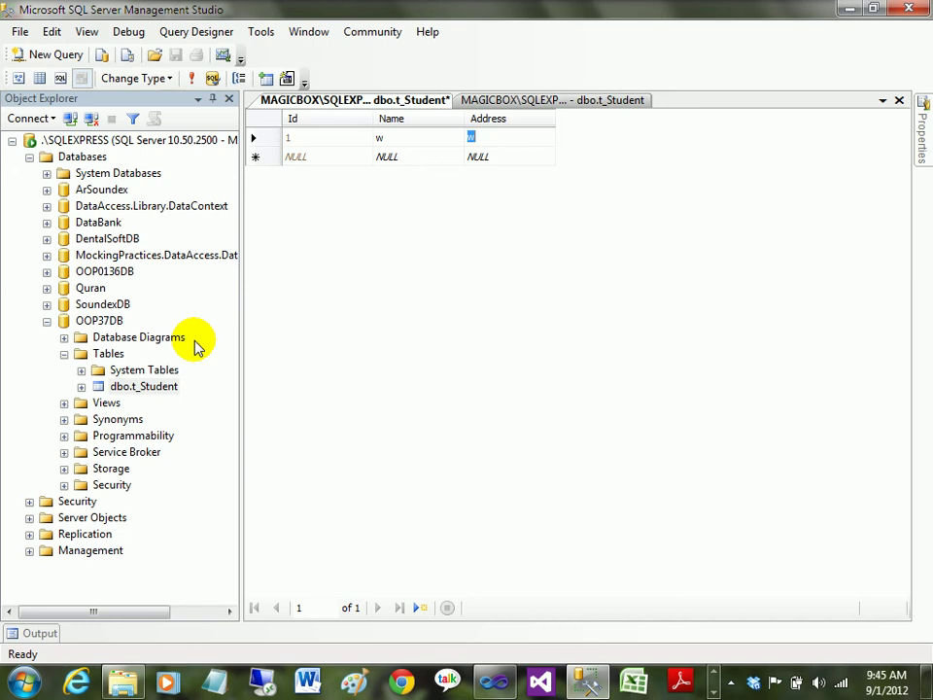
{"action": "left_click", "coordinate": [716, 681]}
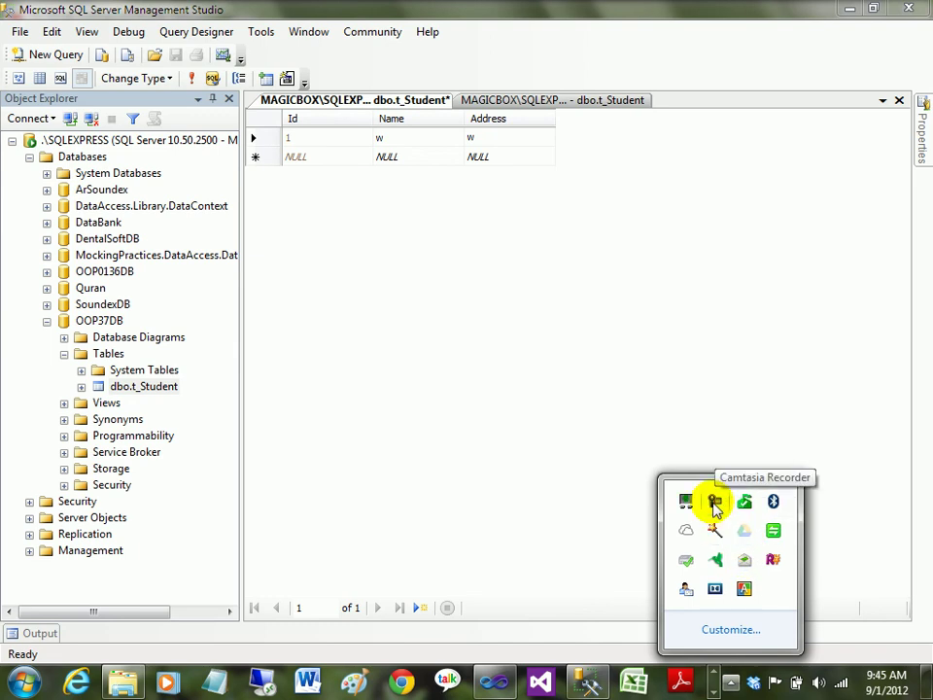
{"action": "left_click", "coordinate": [716, 503]}
{"action": "left_click", "coordinate": [846, 585]}
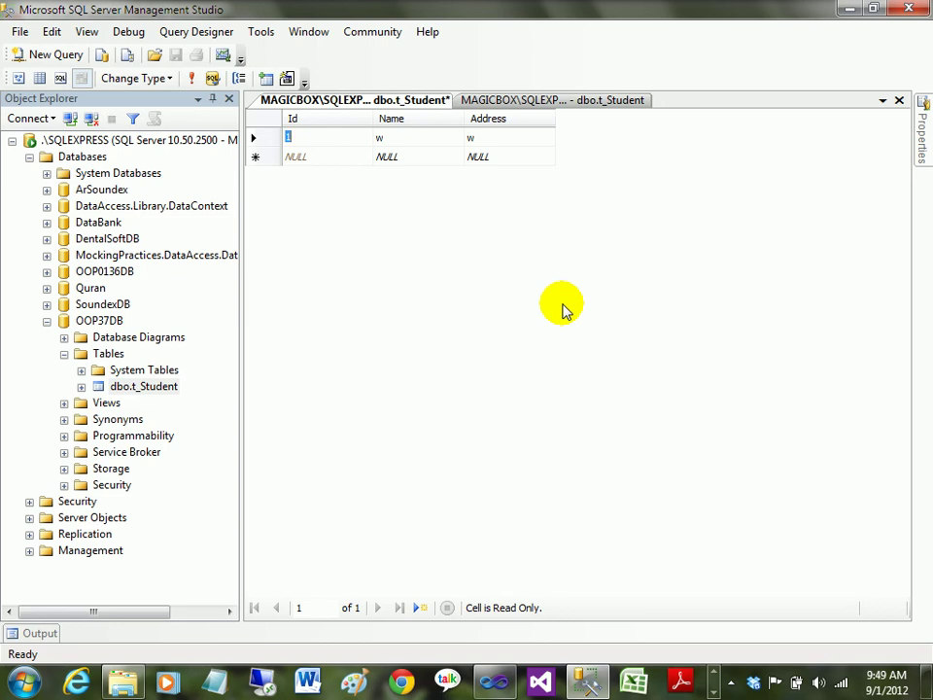
{"action": "left_click", "coordinate": [568, 448]}
{"action": "left_click", "coordinate": [850, 8]}
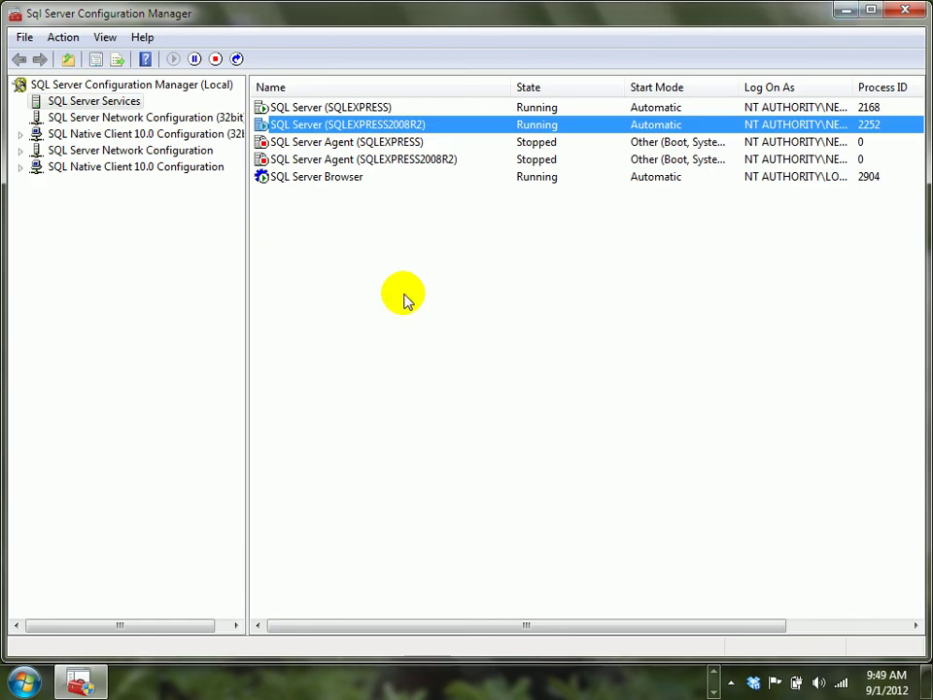
{"action": "left_click", "coordinate": [846, 9]}
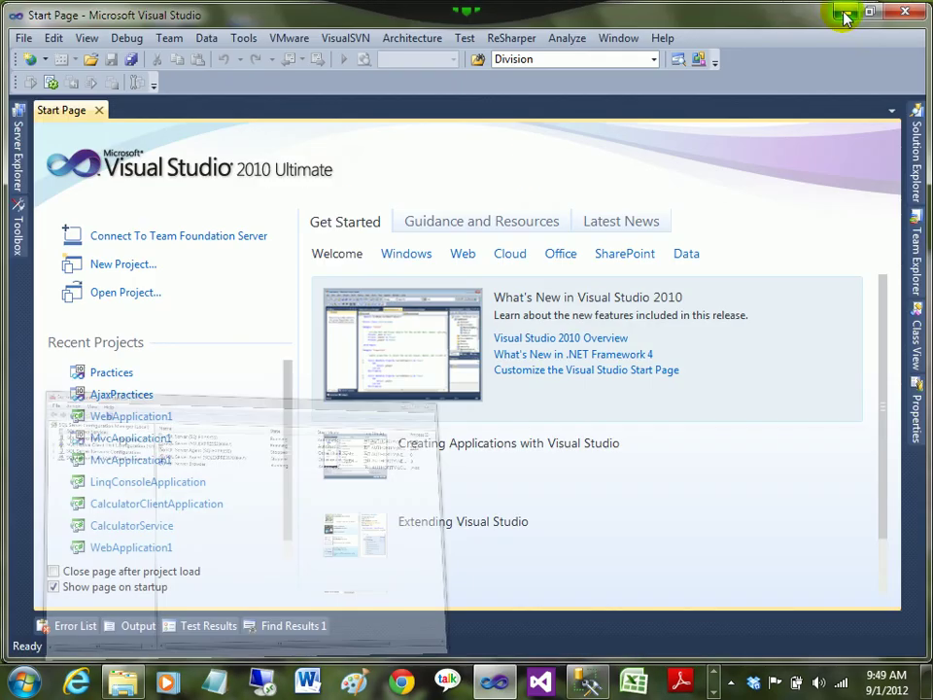
{"action": "left_click", "coordinate": [588, 684]}
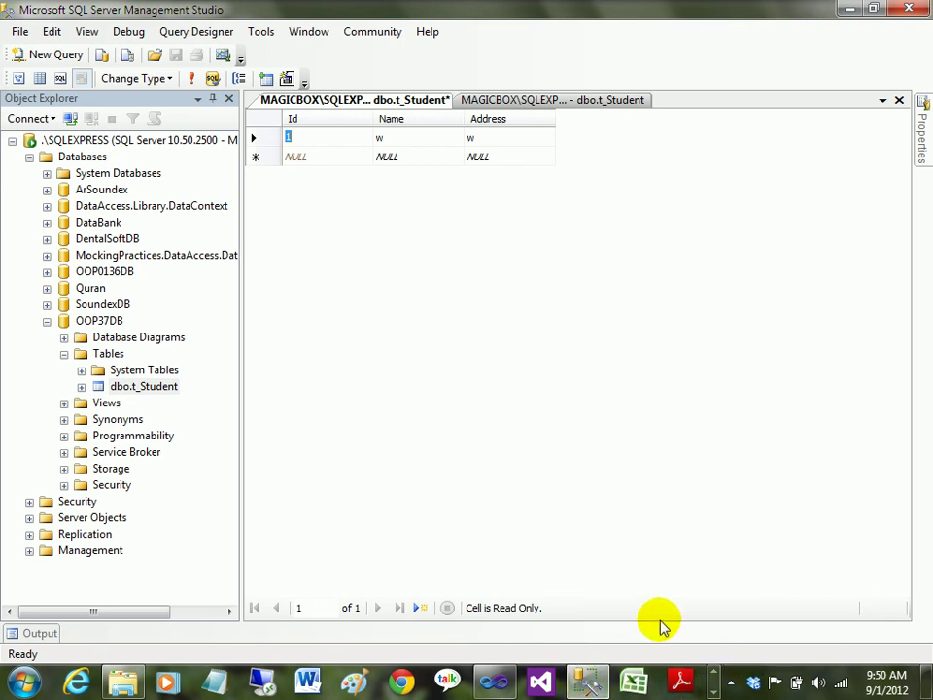
{"action": "left_click", "coordinate": [731, 683]}
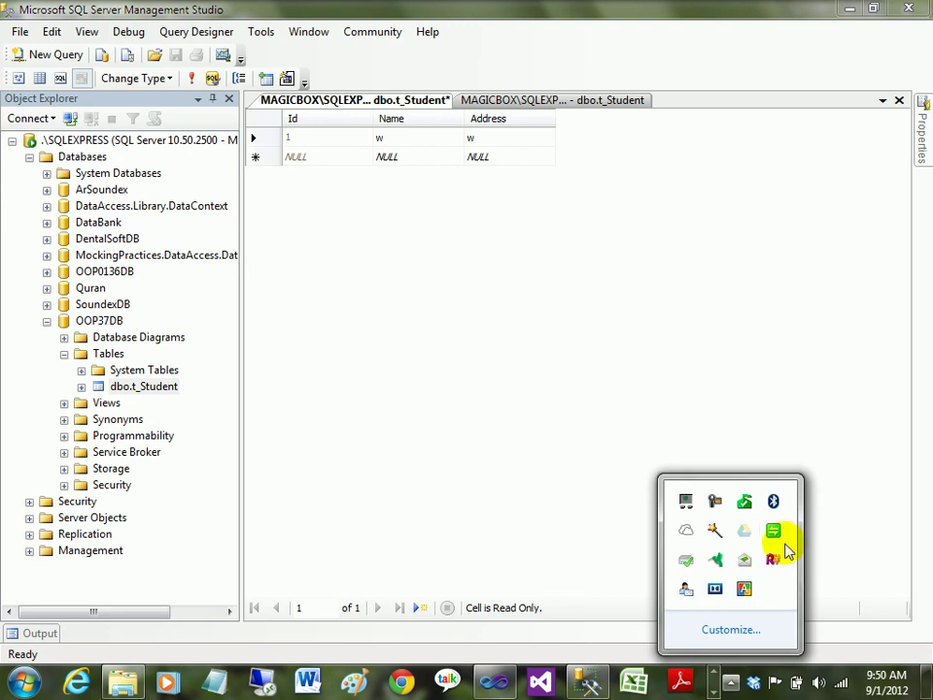
{"action": "left_click", "coordinate": [714, 500]}
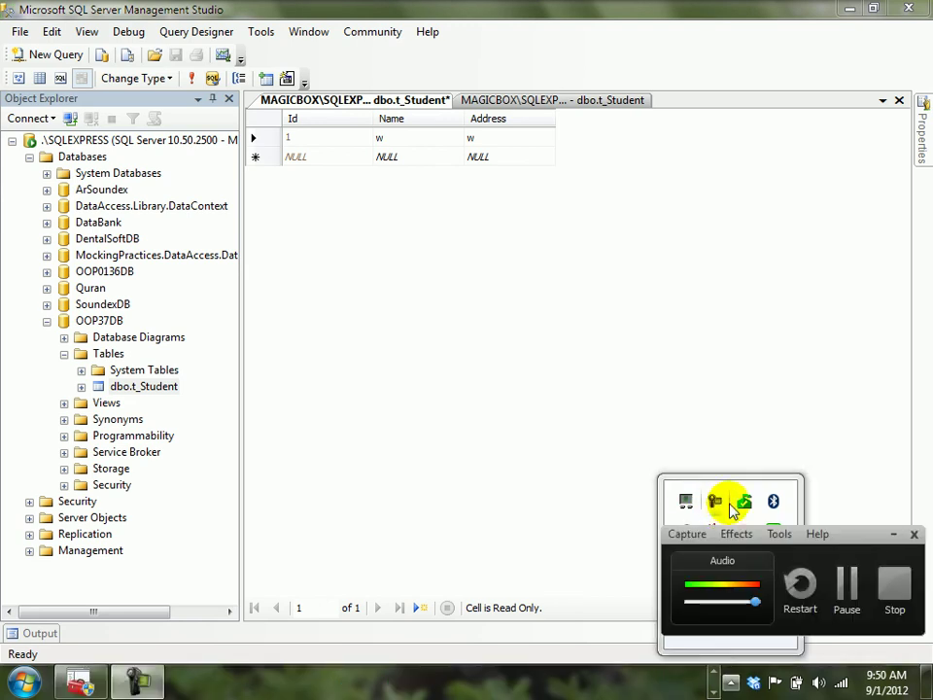